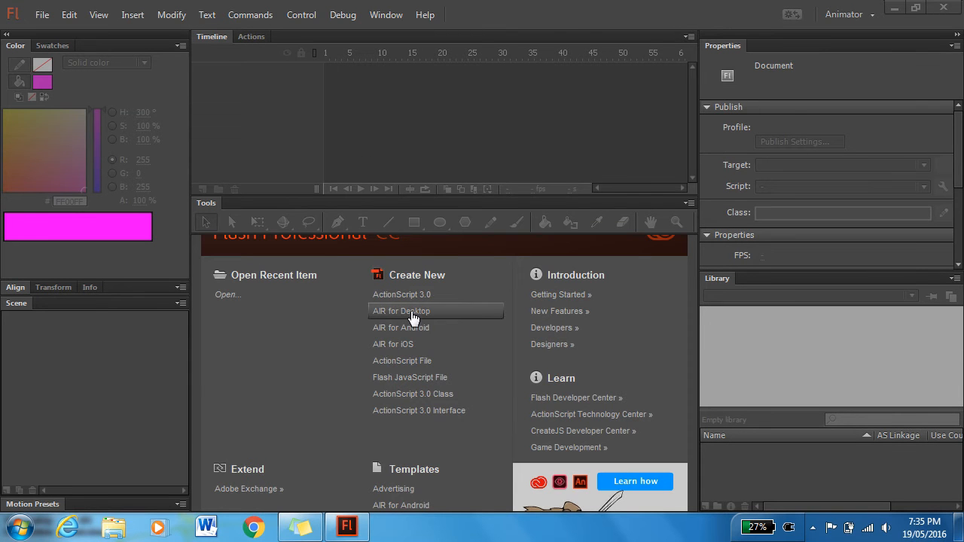
Step: Create a new ActionScript 3.0 document and rename its first layer "Cel Base Animation"
click(452, 300)
click(450, 299)
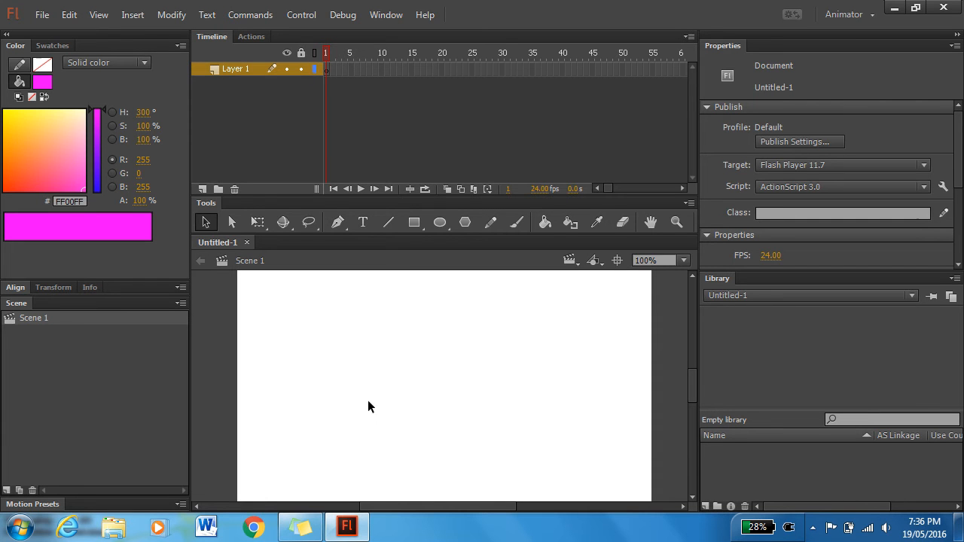
click(229, 67)
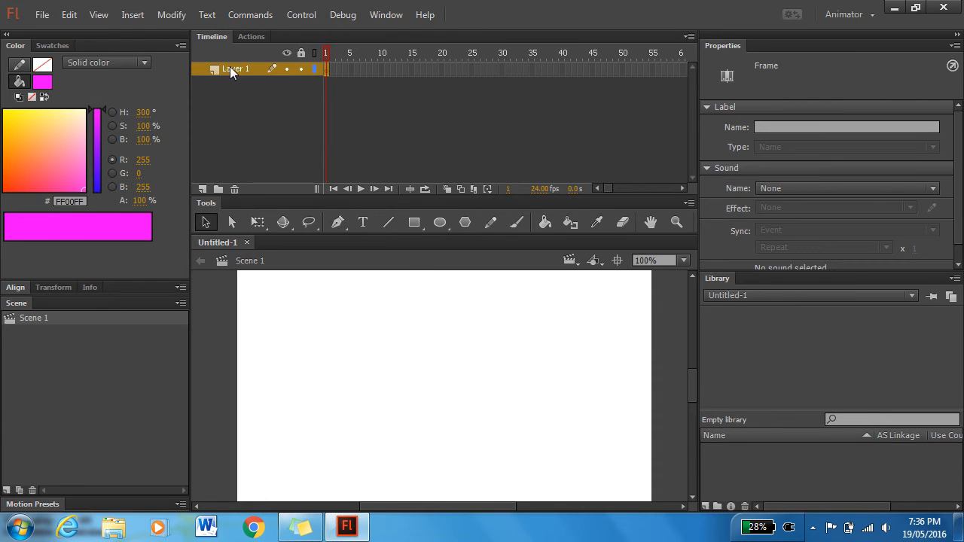
double_click(230, 68)
text(Cel Base ANimation)
key(BackSpace)
key(BackSpace)
key(BackSpace)
key(BackSpace)
key(BackSpace)
key(BackSpace)
key(BackSpace)
text(nimation)
key(Return)
Step: Draw an oval about 133 by 113 pixels near the stage's upper middle with a #3300FF blue fill
click(440, 223)
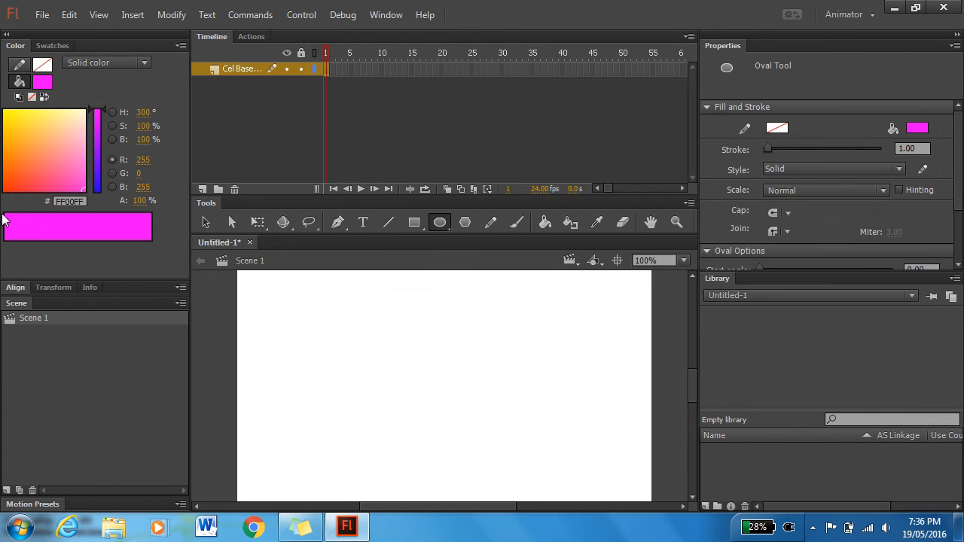
click(45, 83)
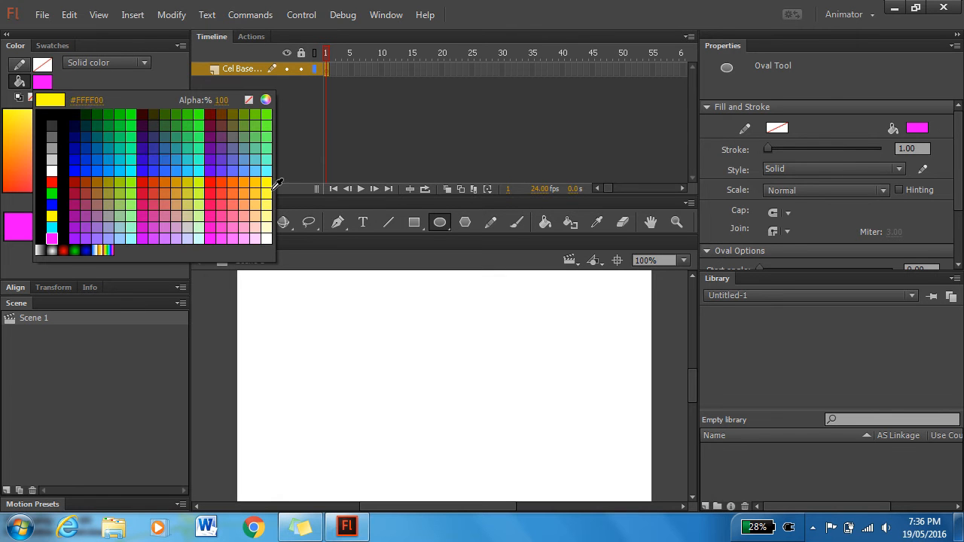
click(167, 136)
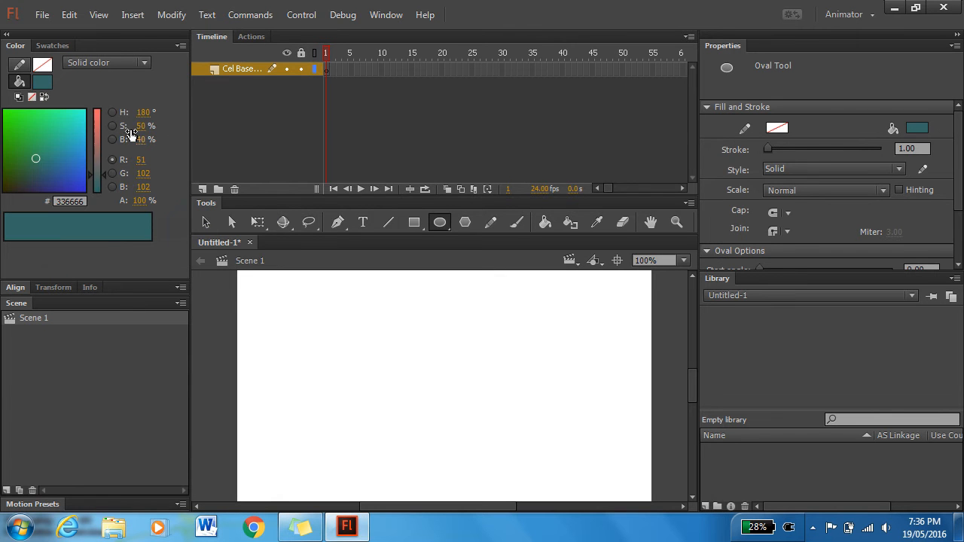
click(46, 83)
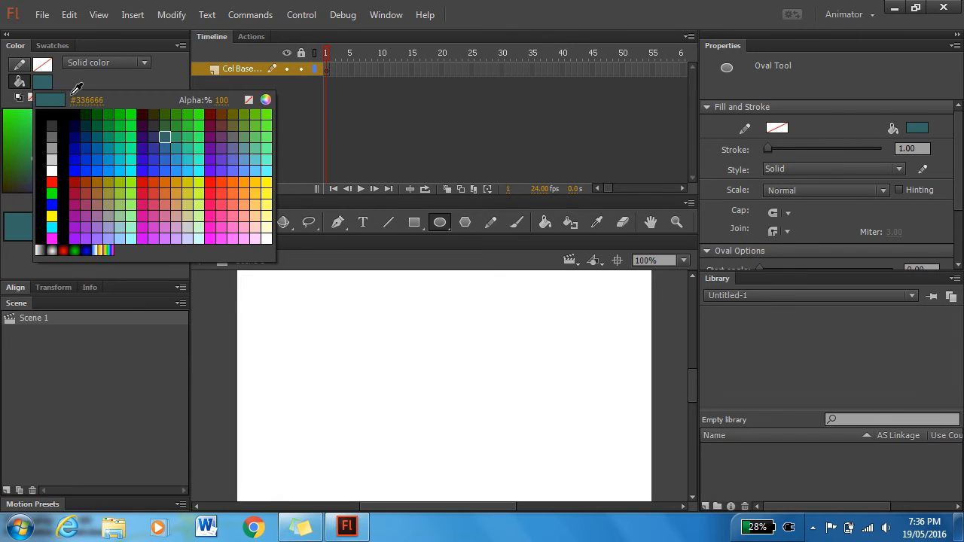
click(144, 172)
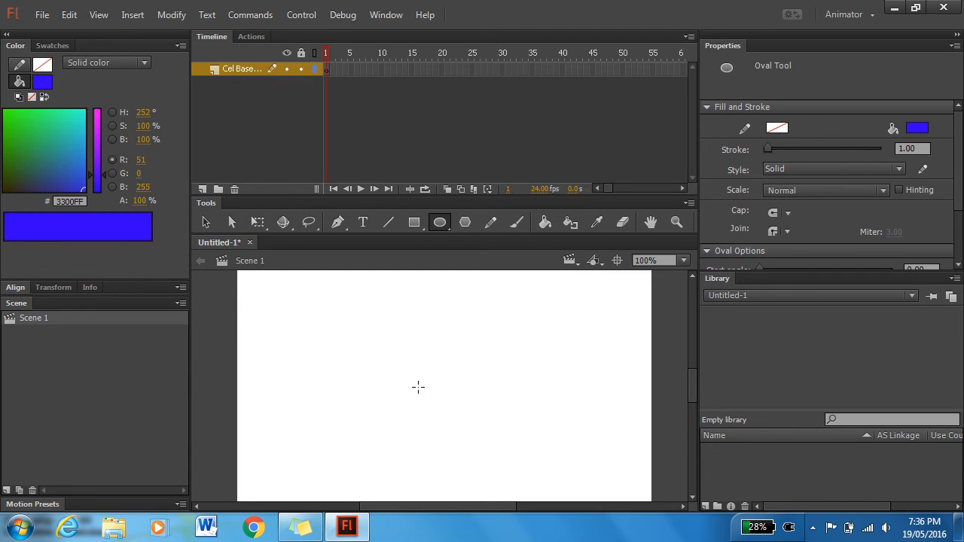
drag(351, 320, 450, 407)
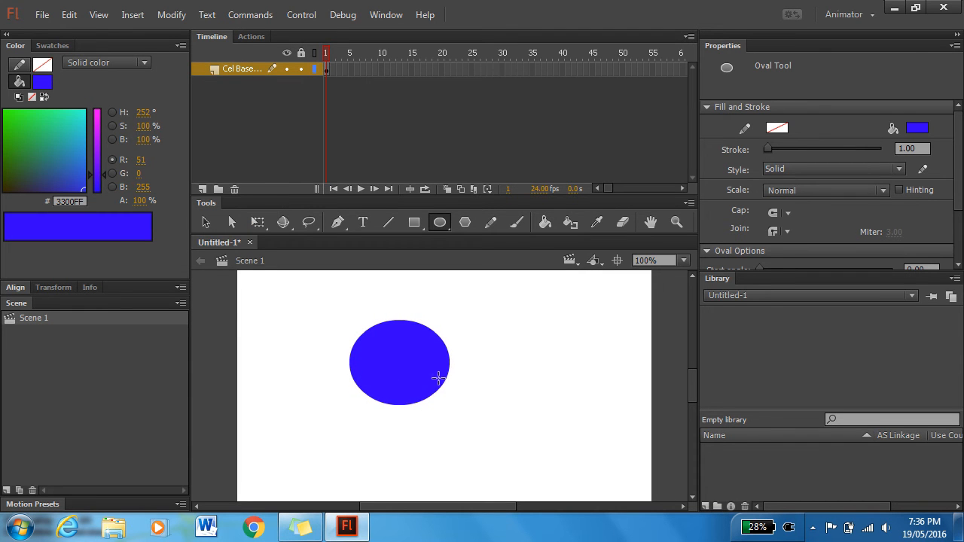
Step: Insert keyframes at frames 2 and 3, moving the oval slightly farther down and right in each
click(208, 221)
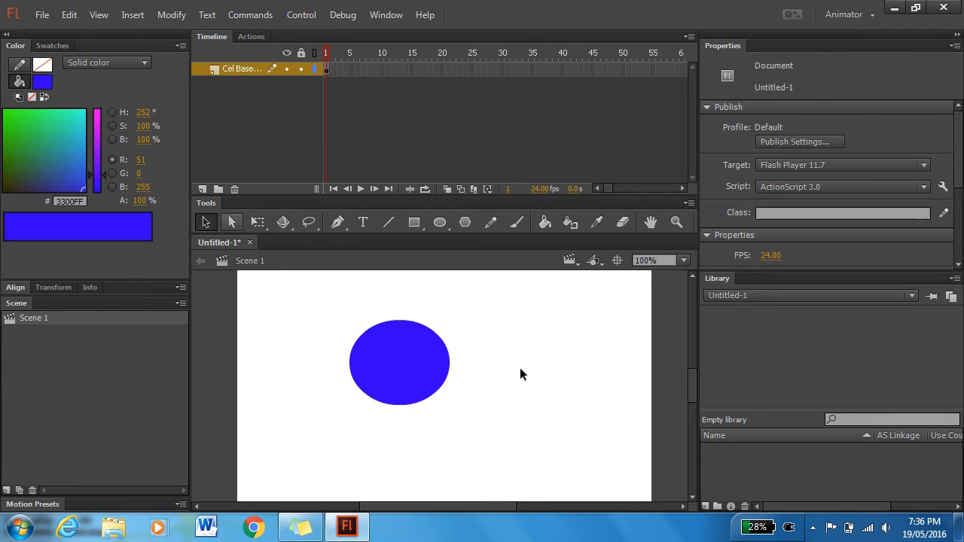
right_click(333, 73)
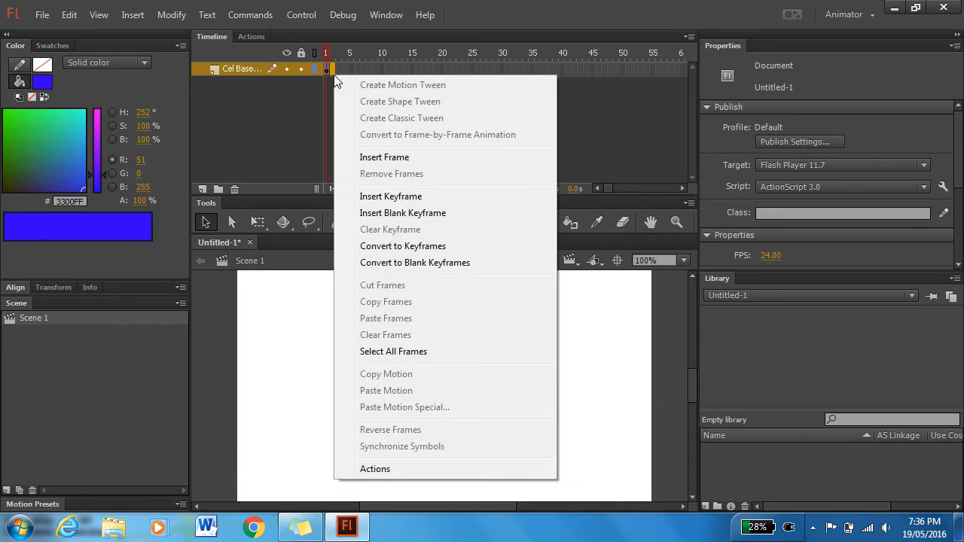
click(449, 200)
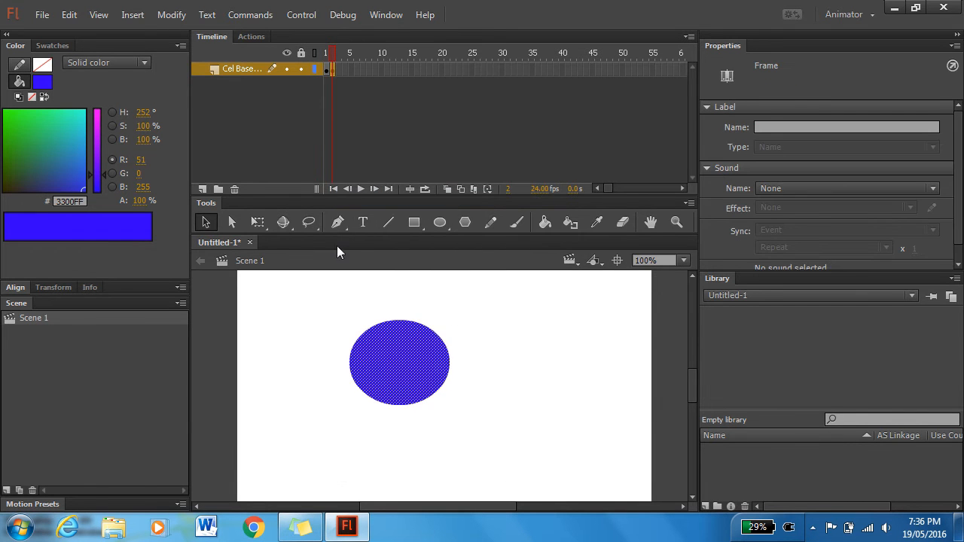
drag(415, 362, 427, 375)
click(340, 70)
right_click(339, 69)
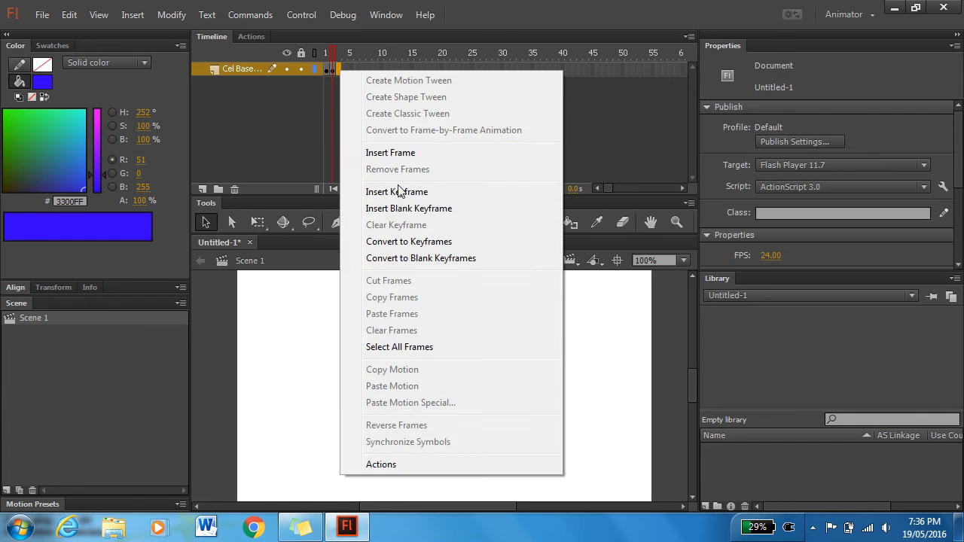
click(376, 191)
drag(403, 365, 411, 376)
Step: Insert keyframes at frames 4 and 5, moving the oval to about X 184, Y 148 and X 196, Y 158
click(345, 70)
right_click(344, 71)
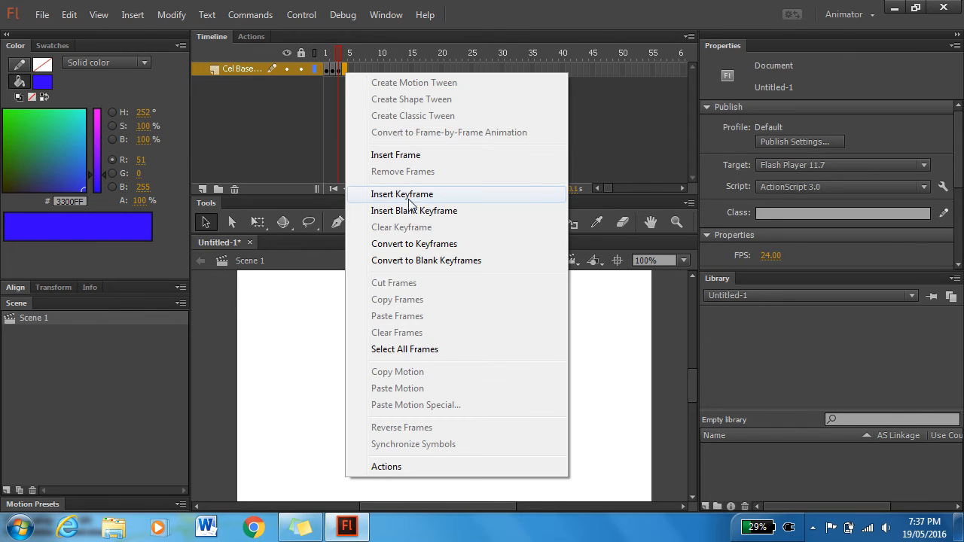
click(415, 192)
drag(439, 384, 452, 396)
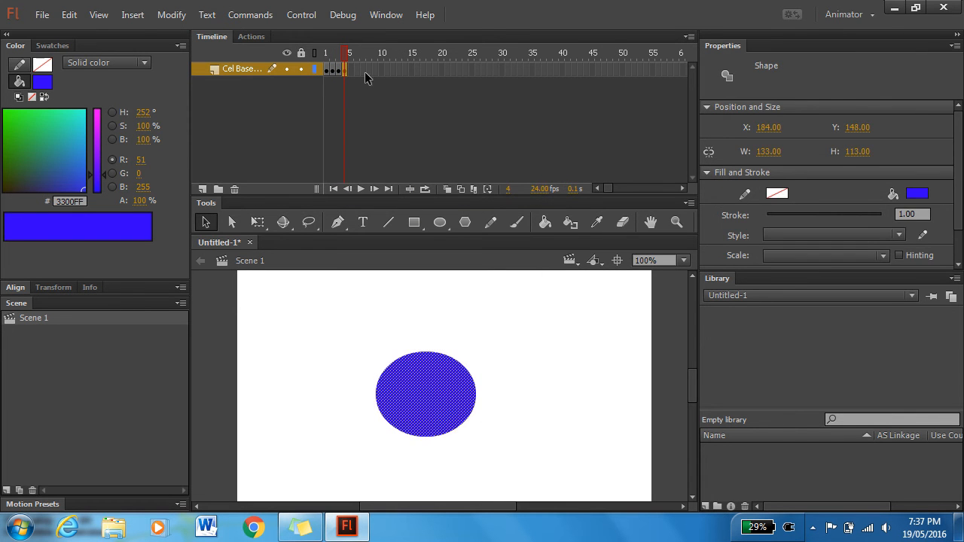
click(350, 71)
right_click(350, 71)
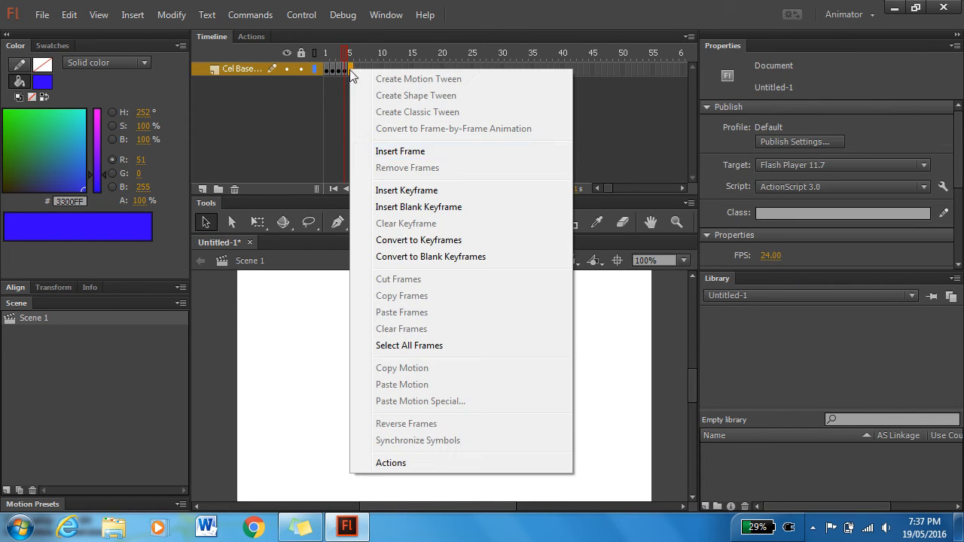
click(430, 191)
click(433, 406)
drag(433, 404, 442, 412)
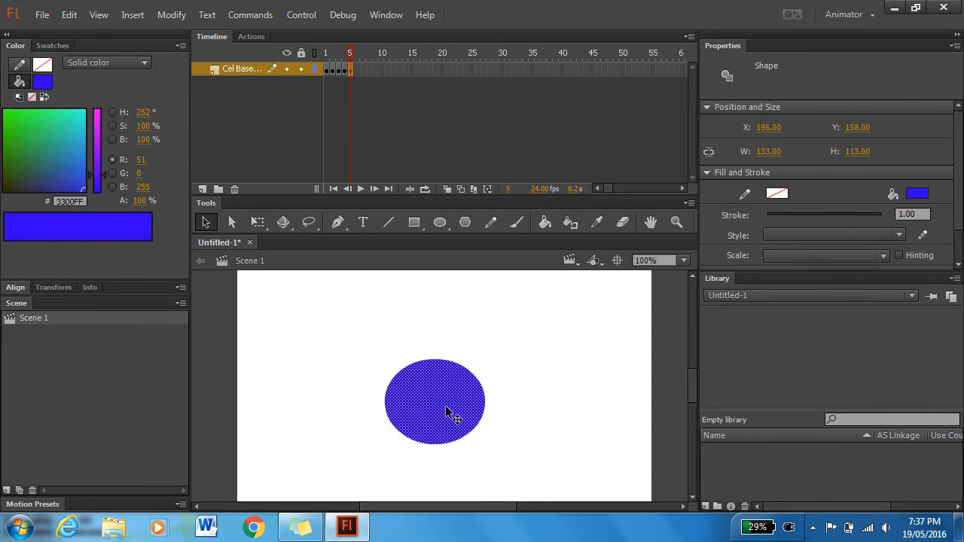
Step: Add keyframes at frames 6 through 10, continuing the oval's diagonal movement down and right
click(357, 69)
key(F6)
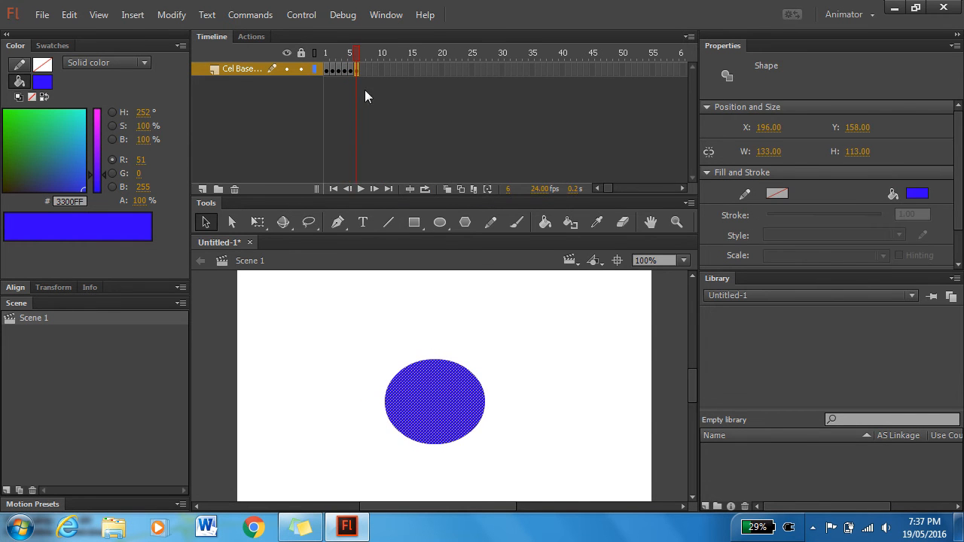
drag(429, 418, 494, 461)
key(F6)
key(F6)
key(F6)
key(F6)
Step: Add keyframes at frames 11 through 17, bringing the oval down to the stage's bottom edge at about X 319, Y 287
drag(694, 392, 693, 399)
key(F6)
drag(493, 403, 555, 458)
key(F6)
key(F6)
key(F6)
key(F6)
key(F6)
key(F6)
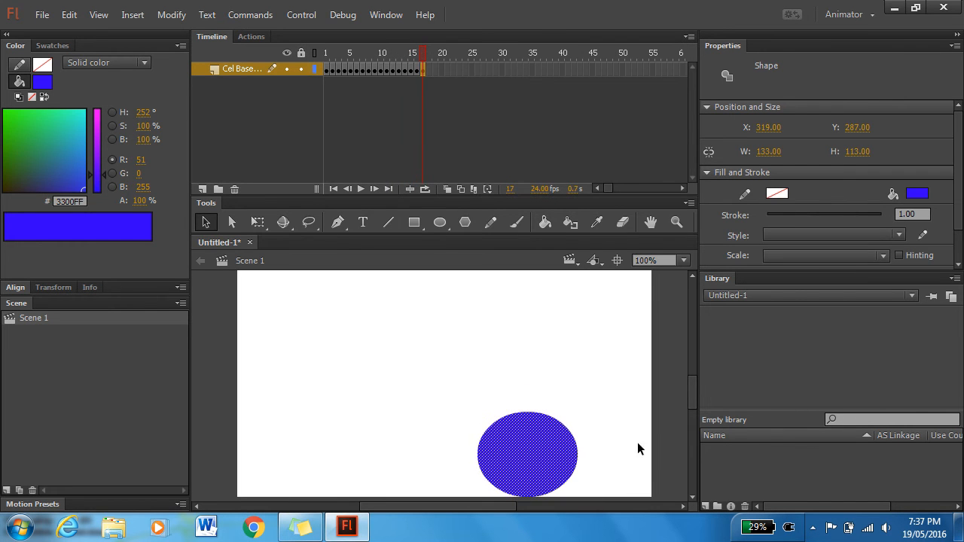
Step: Add keyframes at frames 18 through 20, bouncing the oval up and right to about X 378, Y 245
drag(693, 401, 693, 410)
key(F6)
drag(538, 393, 589, 361)
key(F6)
key(F6)
mouse_move(695, 397)
mouse_down()
mouse_move(701, 382)
mouse_move(700, 394)
mouse_up()
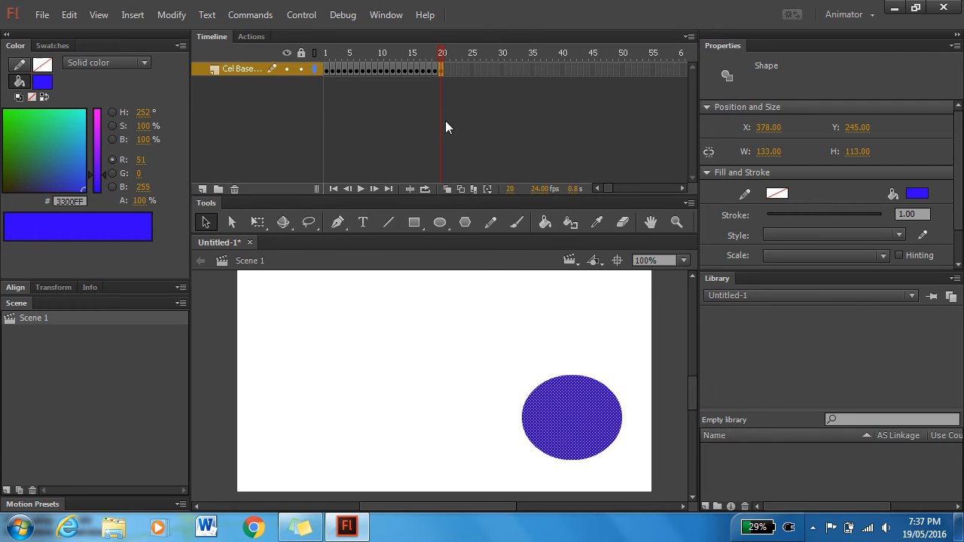
Step: Turn on onion skinning and limit its range to one previous frame
click(447, 188)
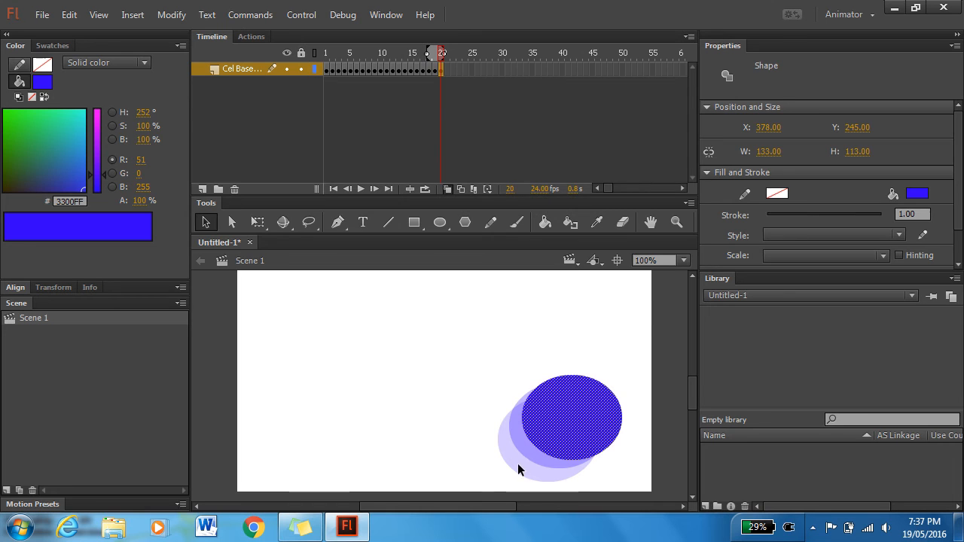
click(425, 55)
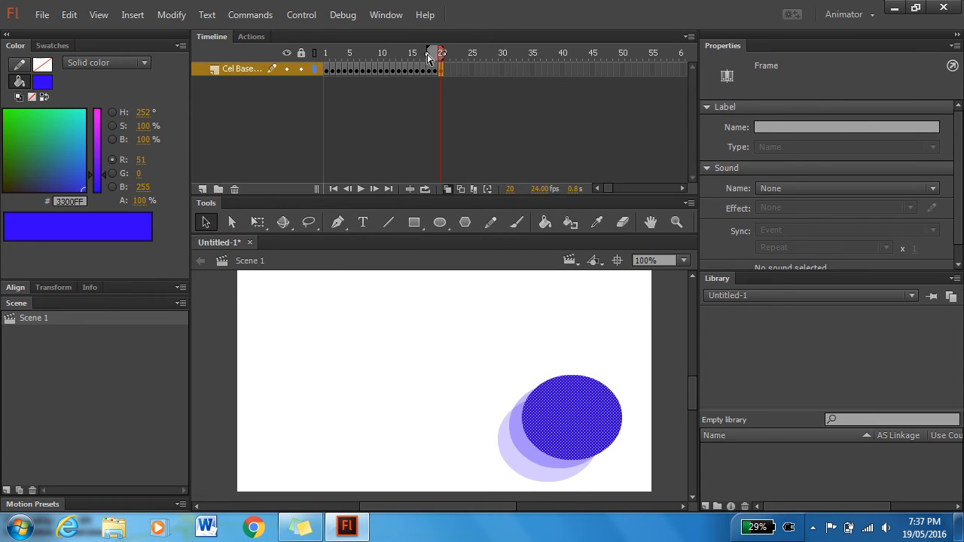
mouse_move(426, 53)
mouse_down()
mouse_move(381, 48)
mouse_move(365, 58)
mouse_move(396, 64)
mouse_up()
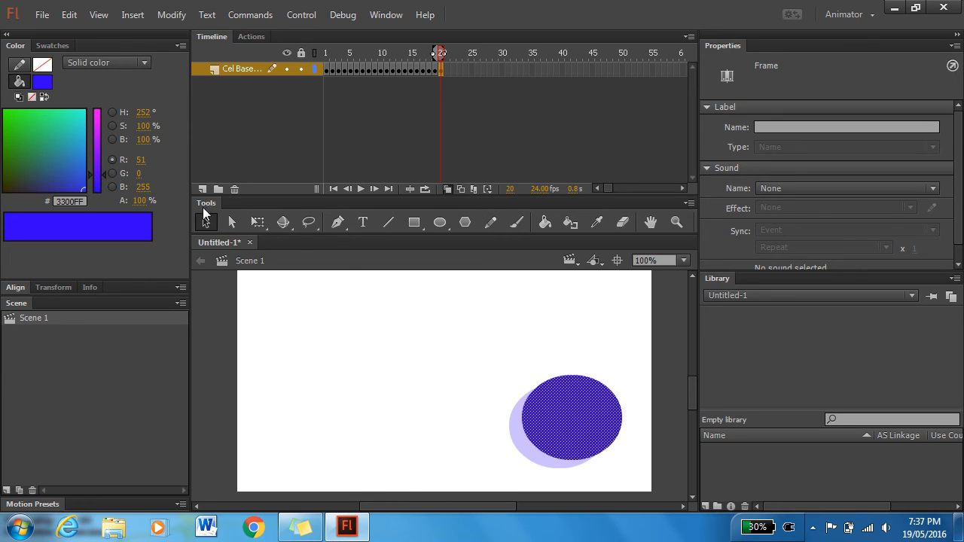
Step: Add keyframes at frames 21 through 25, moving the oval up and left to about X 284, Y 147
key(F6)
drag(568, 416, 502, 354)
key(F6)
key(F6)
key(F6)
key(F6)
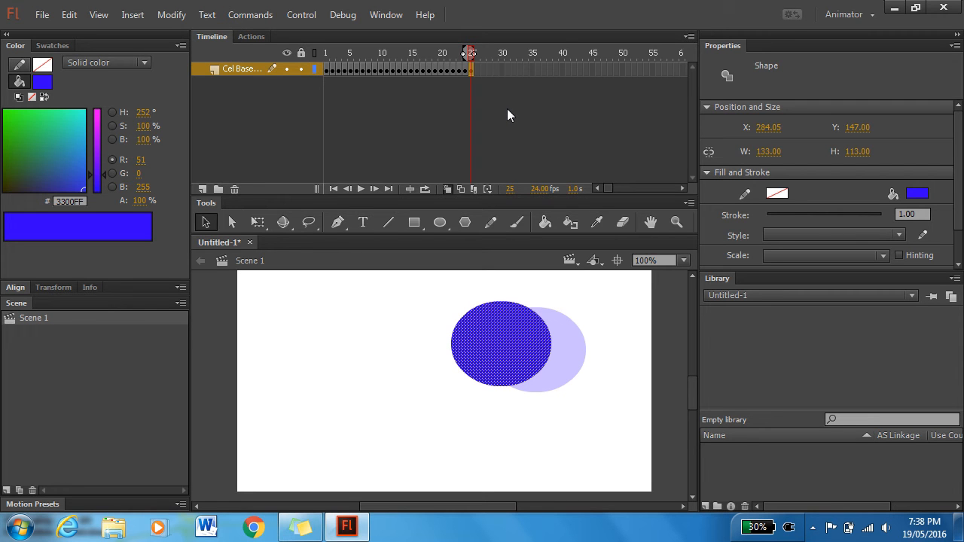
Step: Try to debug the movie, including with the In Flash Professional option
click(342, 14)
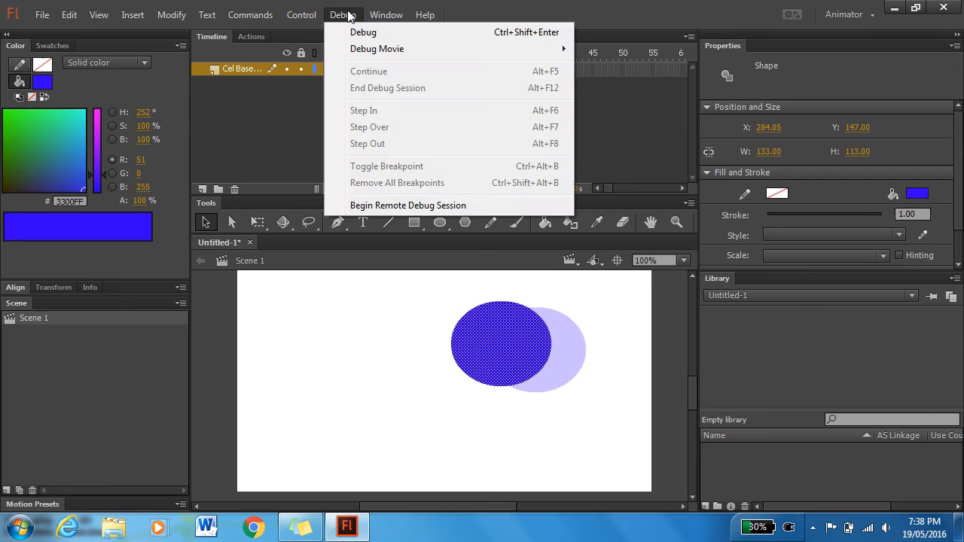
click(379, 35)
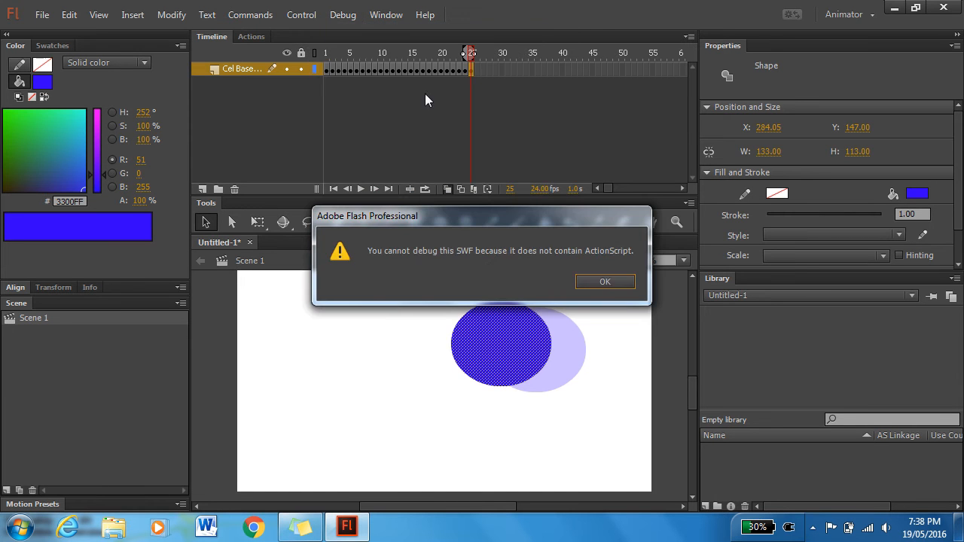
click(605, 282)
click(343, 14)
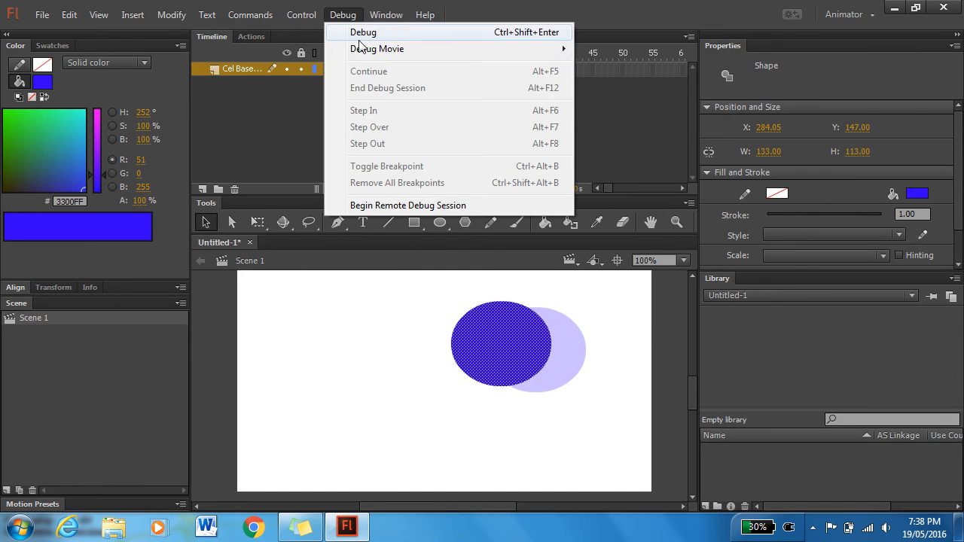
mouse_move(379, 50)
click(672, 48)
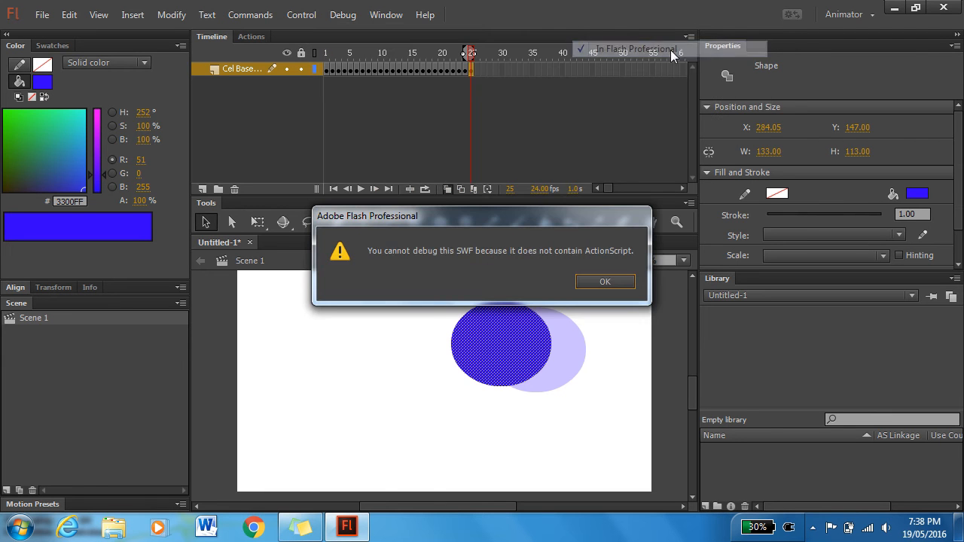
click(605, 284)
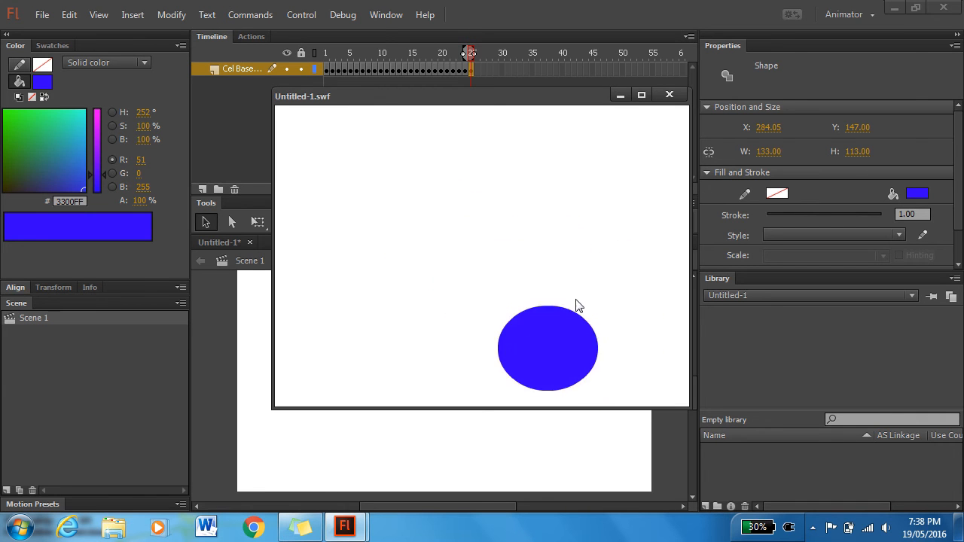
Step: Watch the oval animation in the SWF test window and close the preview
click(672, 95)
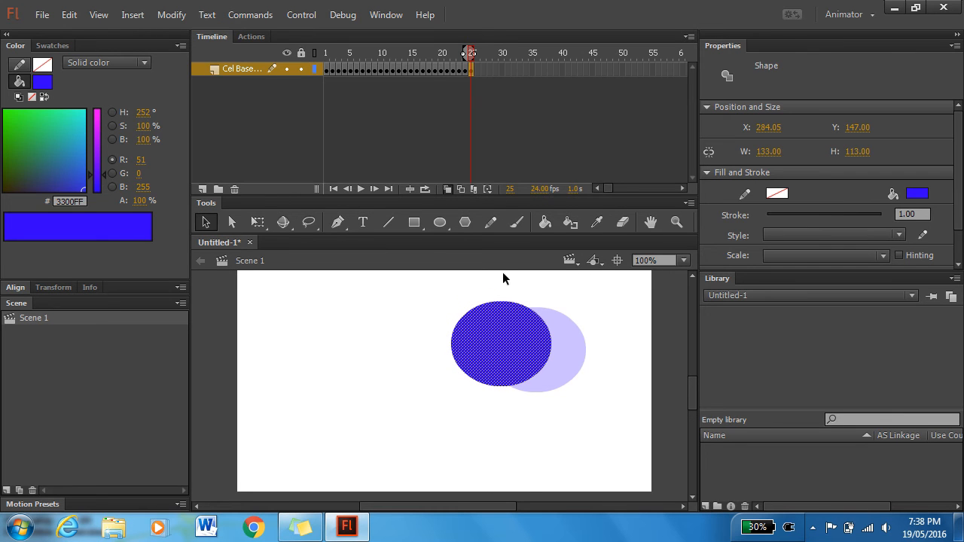
Step: Add a new layer above the cel animation and name it "Path Based Animation"
click(200, 190)
double_click(233, 67)
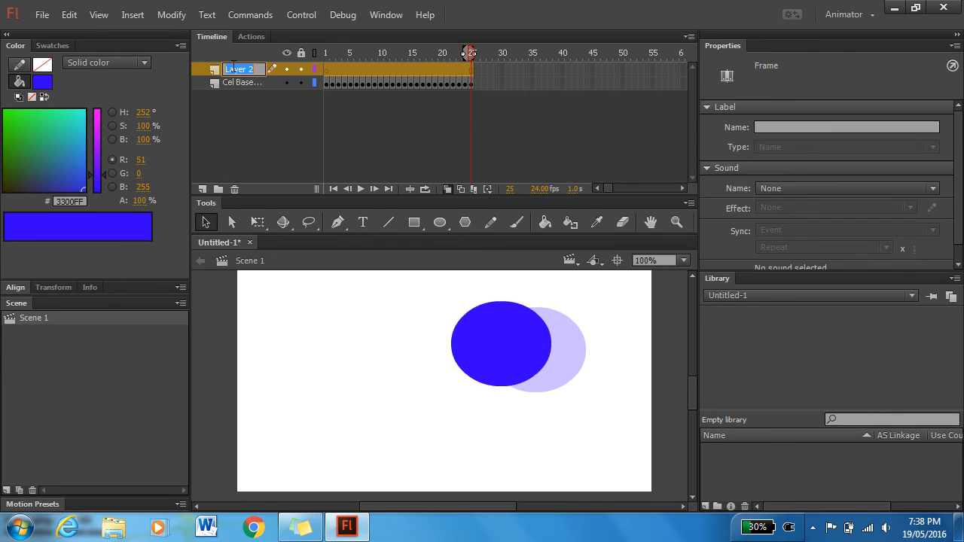
text(P)
text(ath Based MO)
key(BackSpace)
key(BackSpace)
text(Animation)
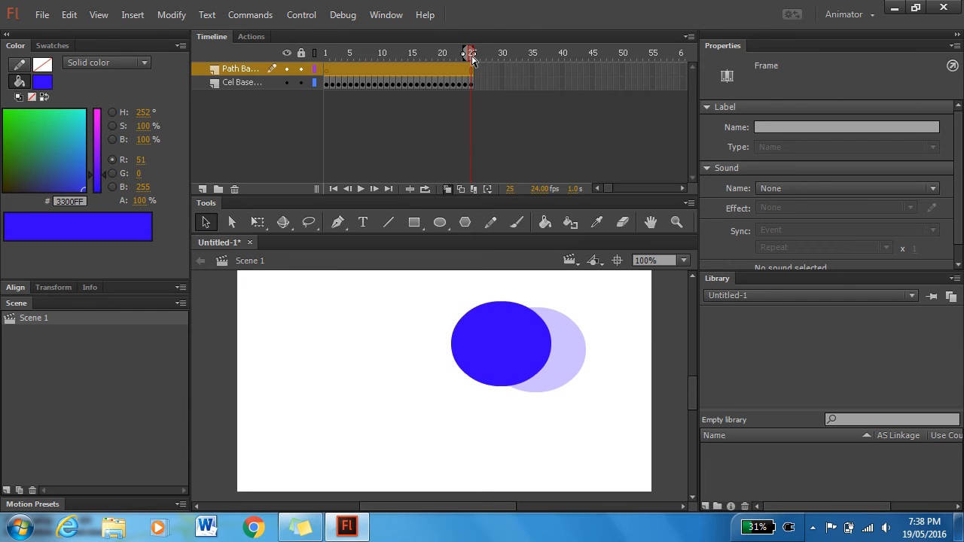
Step: Remove all frames from frame 2 onward on the Path Based Animation layer and select its frame 1
click(324, 52)
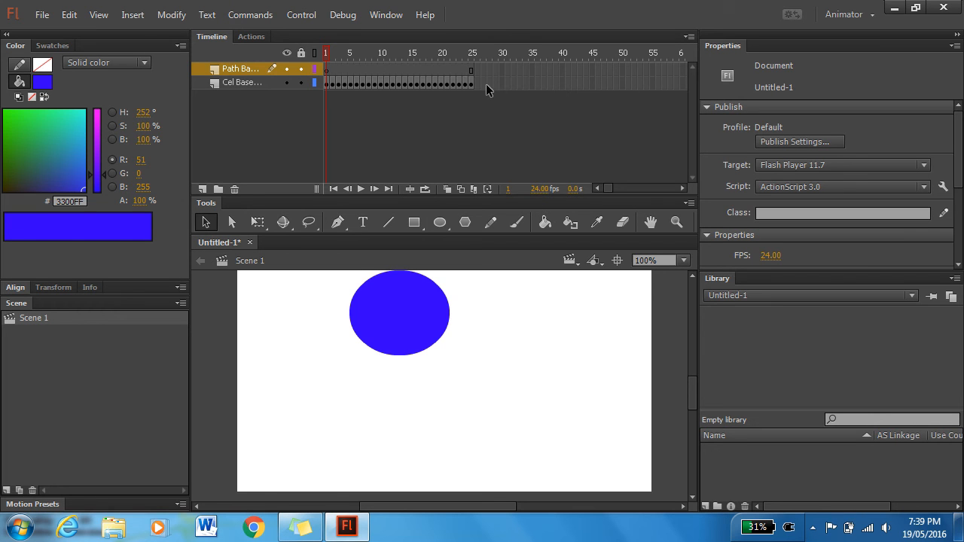
drag(488, 71, 332, 69)
right_click(331, 70)
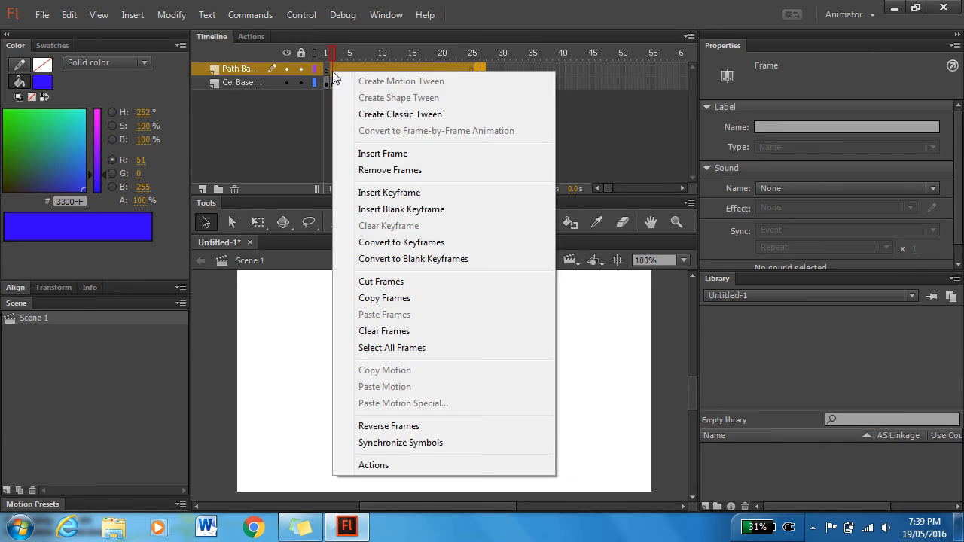
click(407, 170)
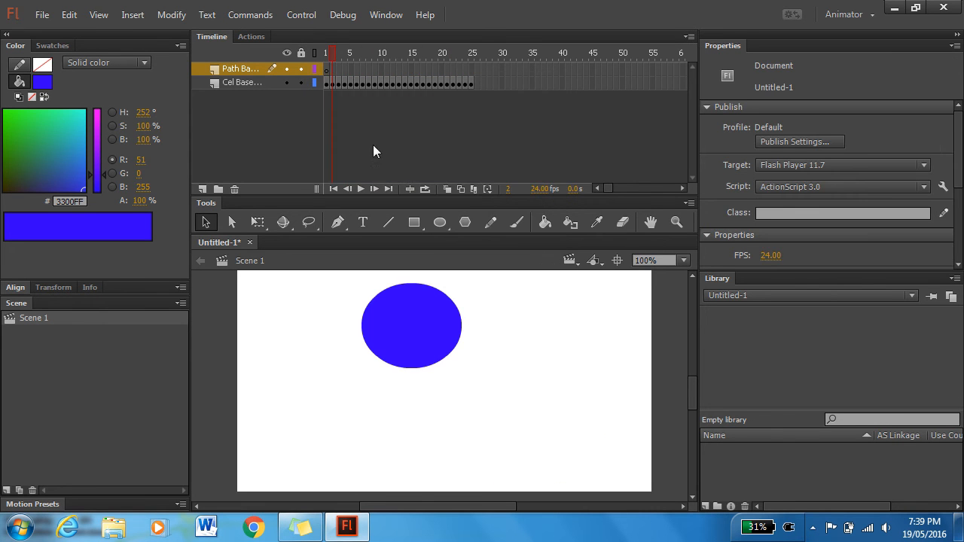
click(325, 71)
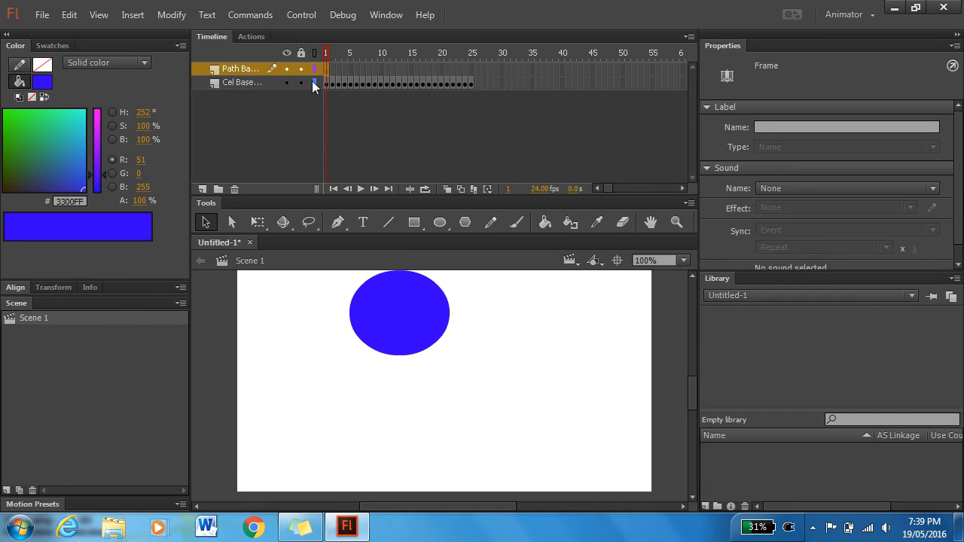
Step: Draw an oval about 122 by 106 with green fill 33FA09 in the stage's lower-left area on the Path Based Animation layer
click(439, 222)
click(5, 112)
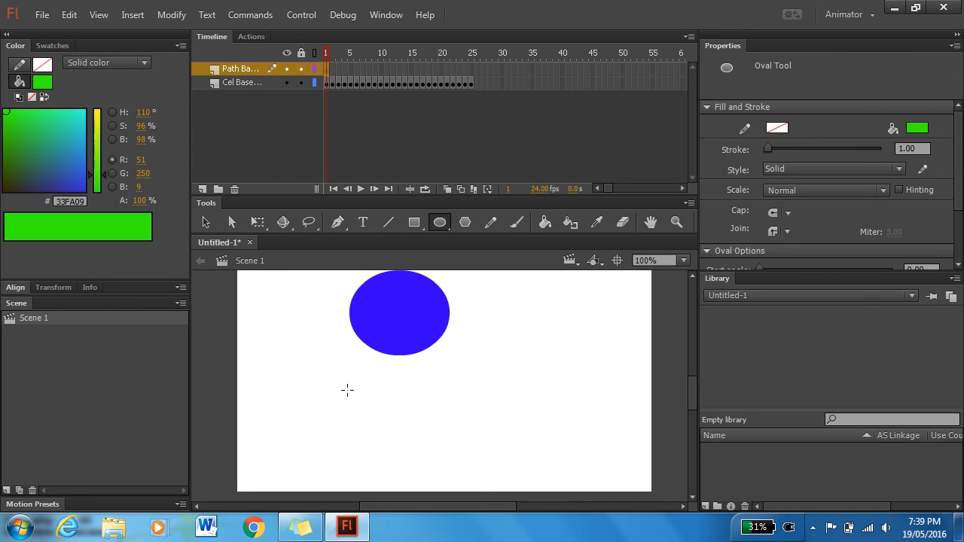
drag(258, 394, 350, 473)
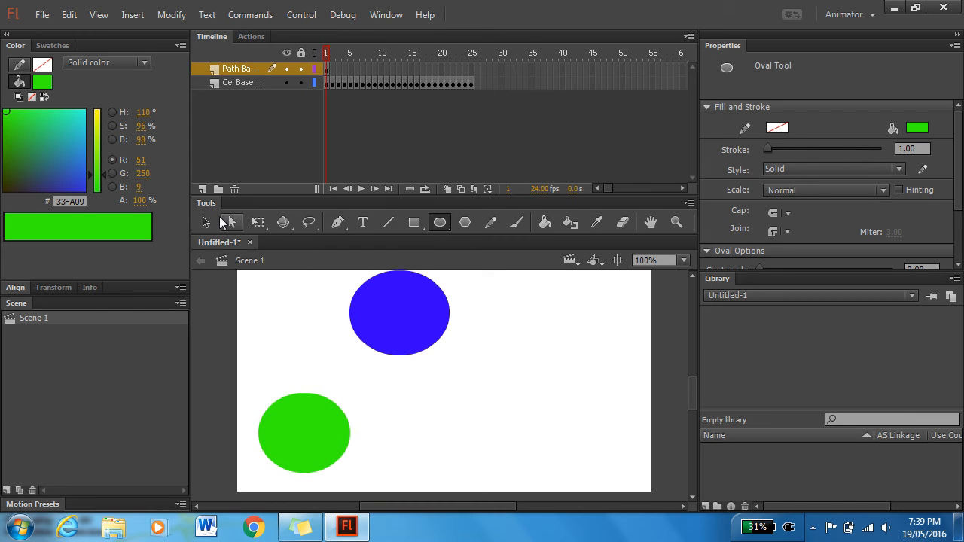
Step: Convert the green oval to a Graphic symbol named "Ball"
key(v)
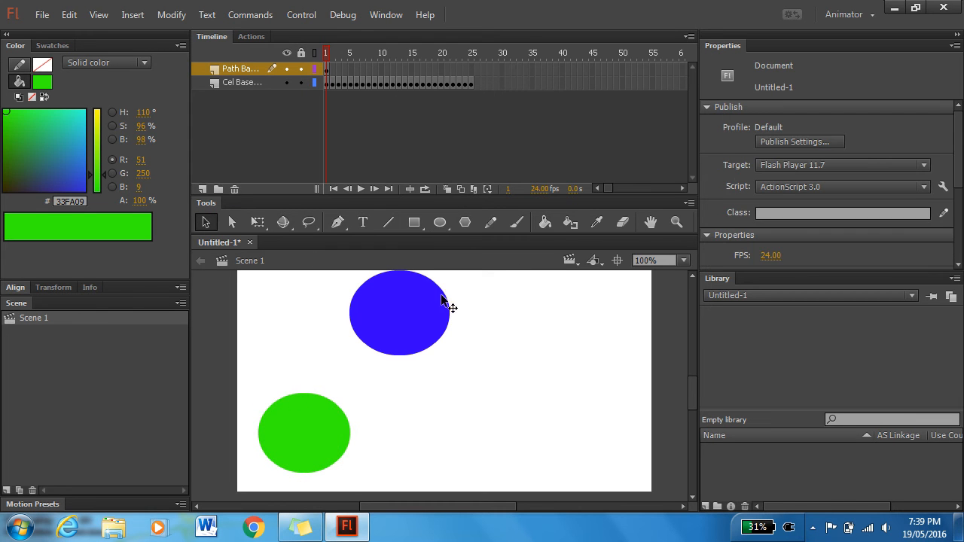
scroll(482, 313, down, 3)
mouse_move(696, 401)
mouse_down()
mouse_move(696, 384)
mouse_move(695, 394)
mouse_up()
click(309, 413)
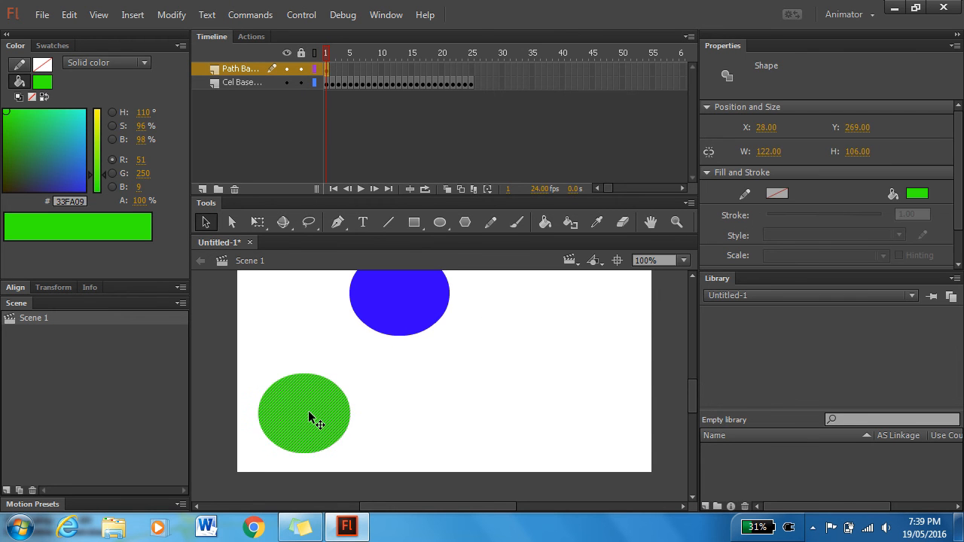
right_click(309, 412)
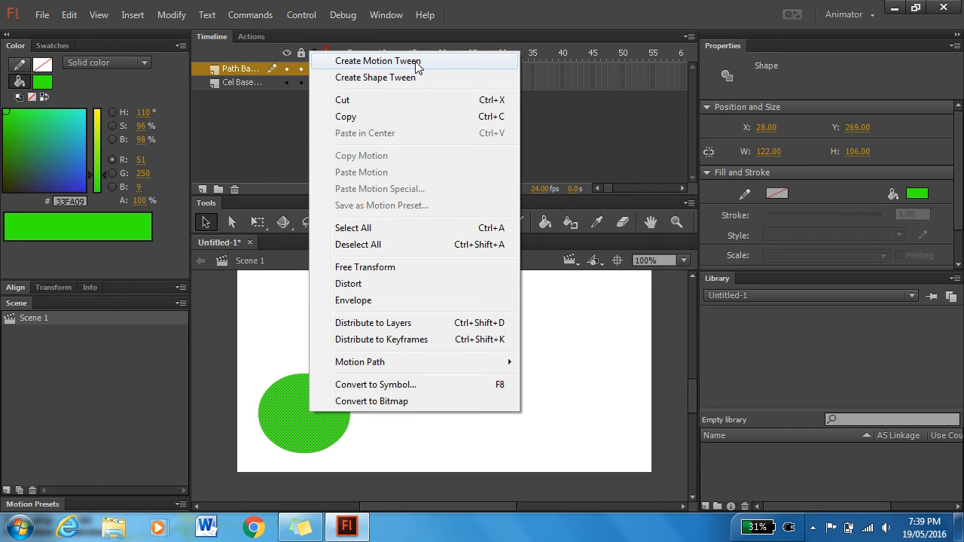
click(401, 385)
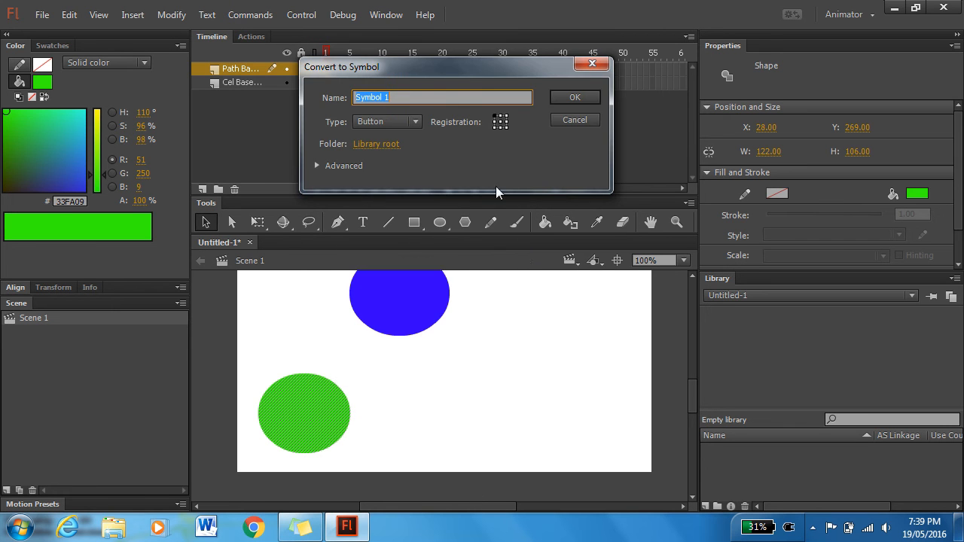
click(416, 122)
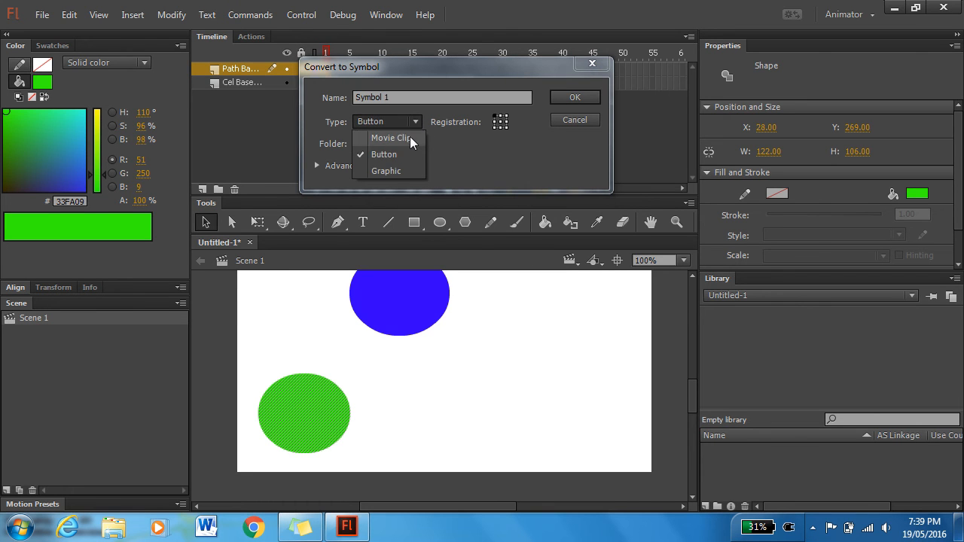
click(385, 170)
click(389, 97)
drag(388, 97, 301, 98)
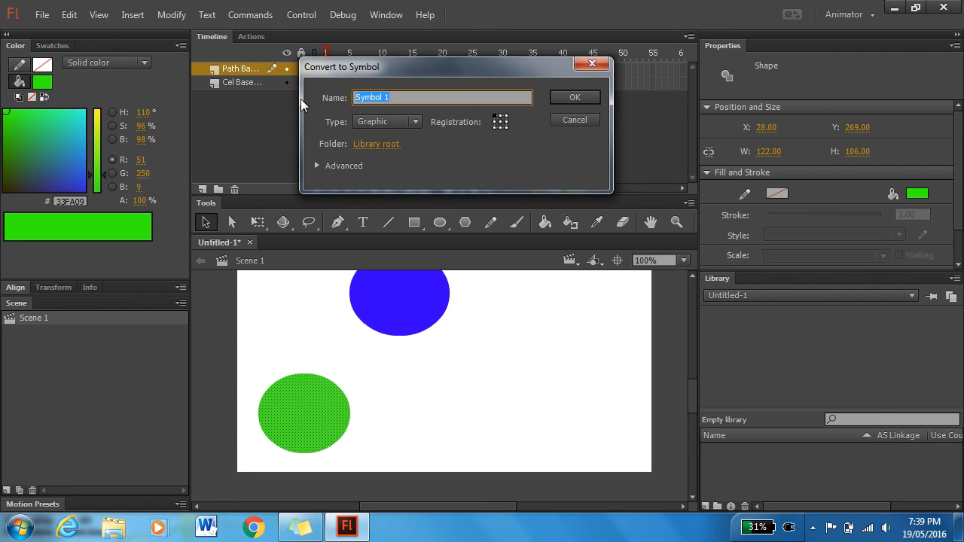
text(Ball)
key(Return)
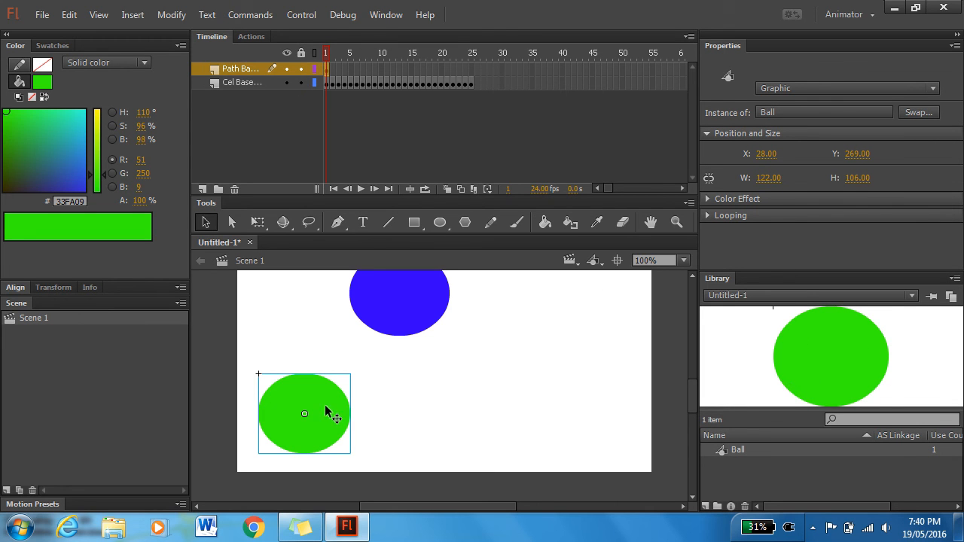
Step: Delete the Ball instance from the stage and place a new one from the library at about X 27, Y 283
drag(334, 405, 364, 391)
key(Delete)
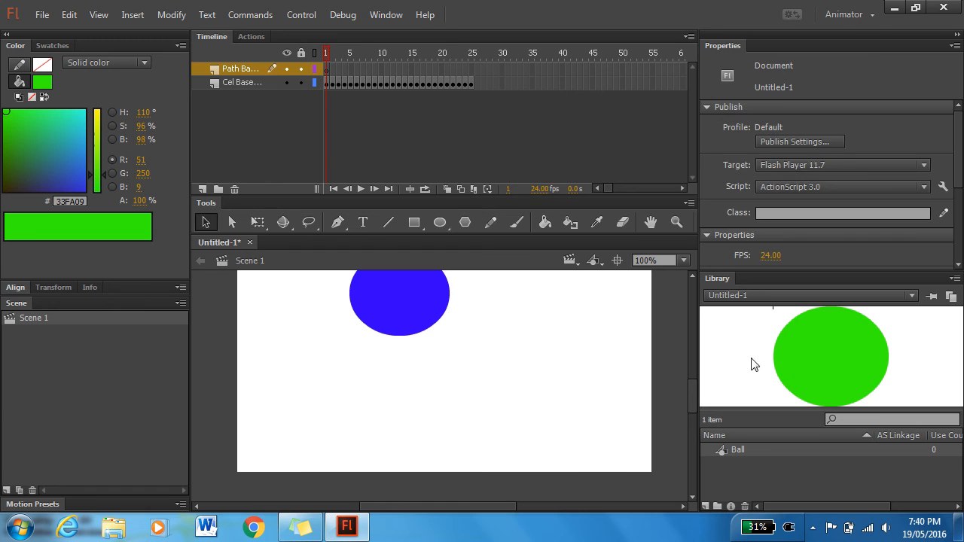
drag(863, 361, 323, 421)
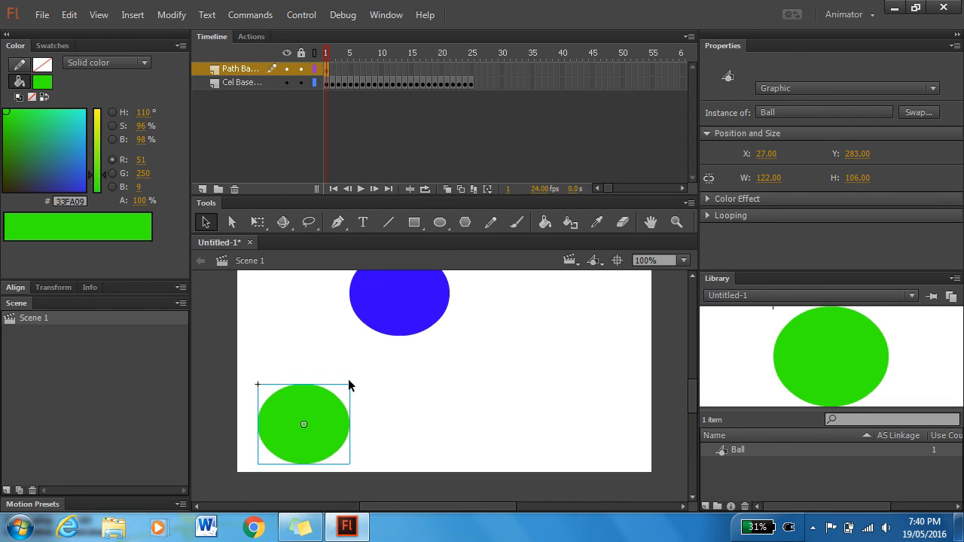
Step: Create a motion tween for the Ball and move it at frame 24 to about X 407, Y 279 near the stage's lower-right corner
right_click(325, 424)
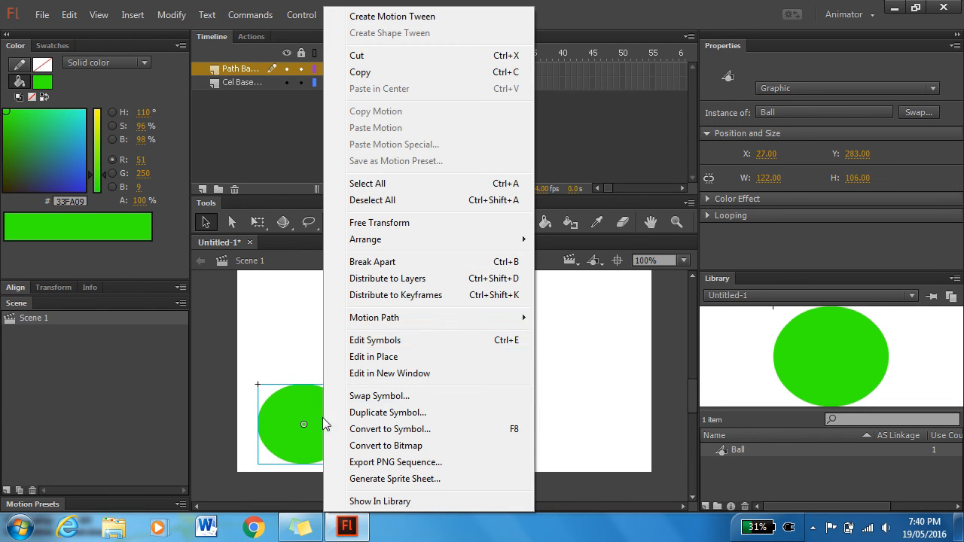
click(432, 17)
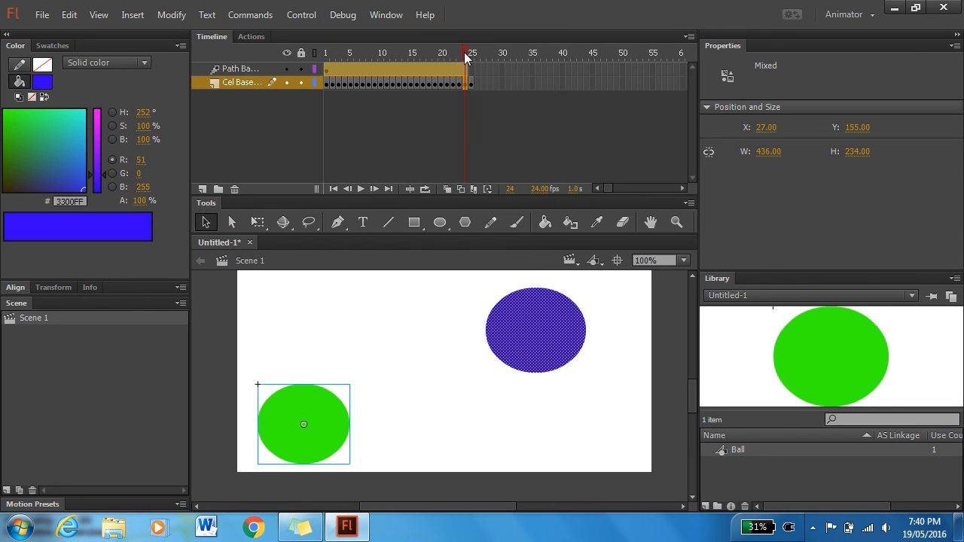
click(381, 52)
drag(347, 51, 311, 56)
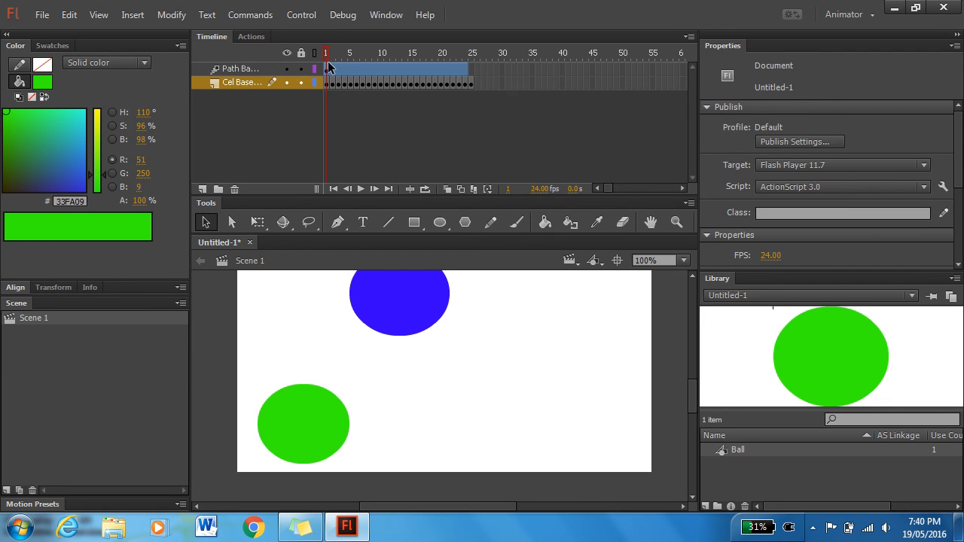
drag(325, 53, 469, 54)
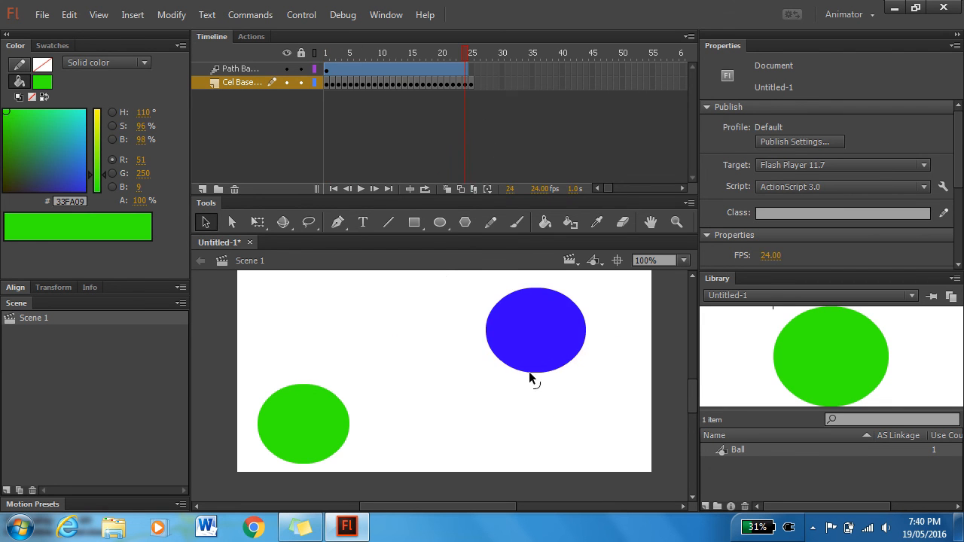
drag(331, 424, 616, 422)
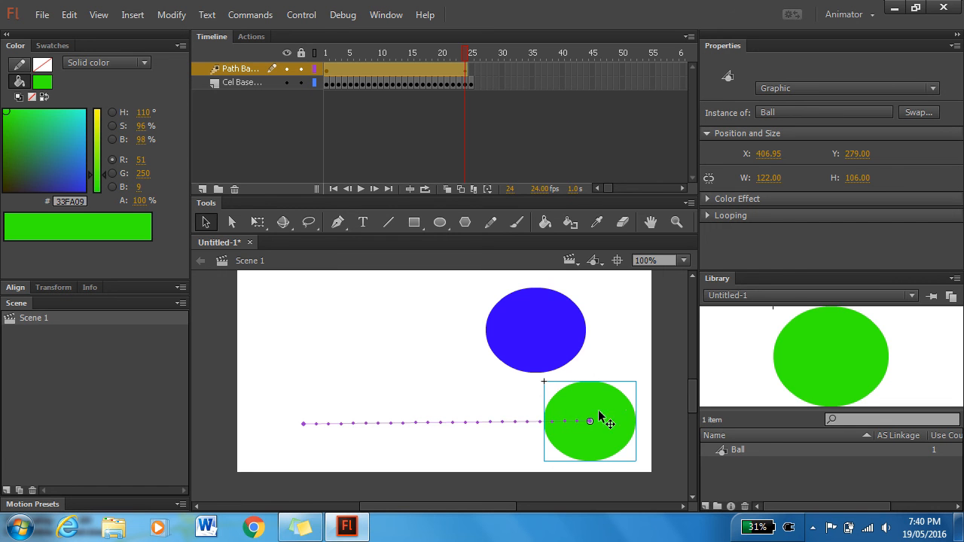
Step: Extend the Ball's motion tween to frame 40 and insert a frame at 40 on the cel-based layer
drag(467, 70, 562, 69)
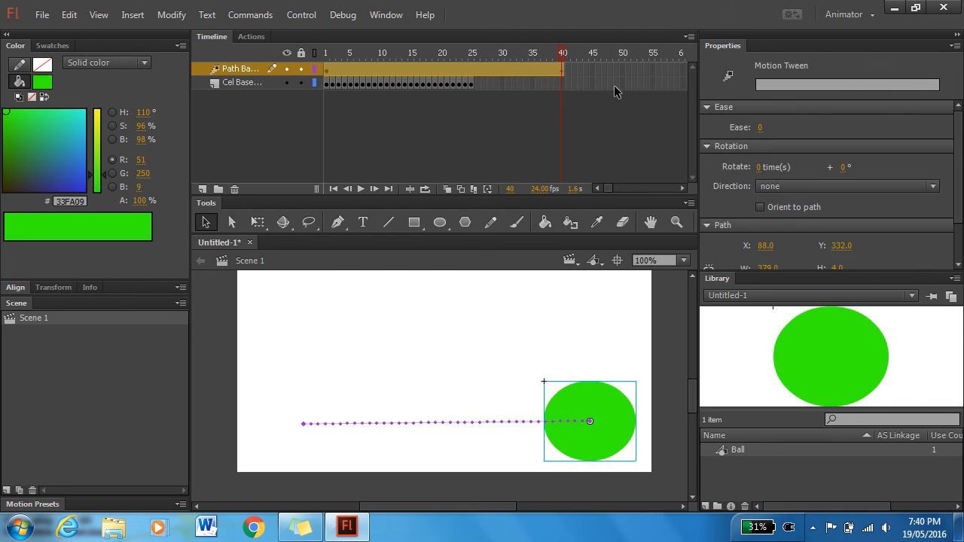
mouse_move(562, 53)
mouse_down()
mouse_move(541, 52)
mouse_move(564, 53)
mouse_up()
click(561, 84)
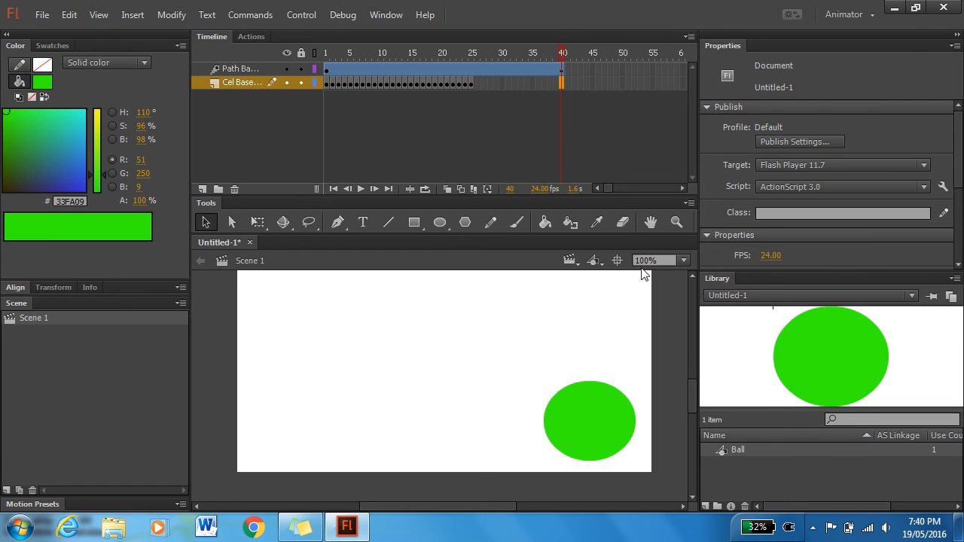
right_click(563, 83)
click(610, 165)
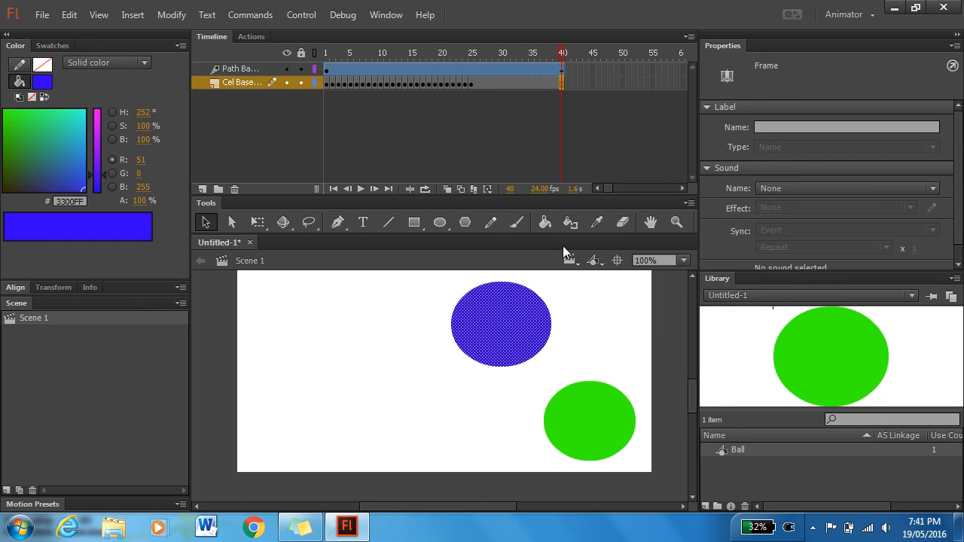
Step: Insert a keyframe for all properties at frame 56 of the Path Based Animation layer
click(604, 419)
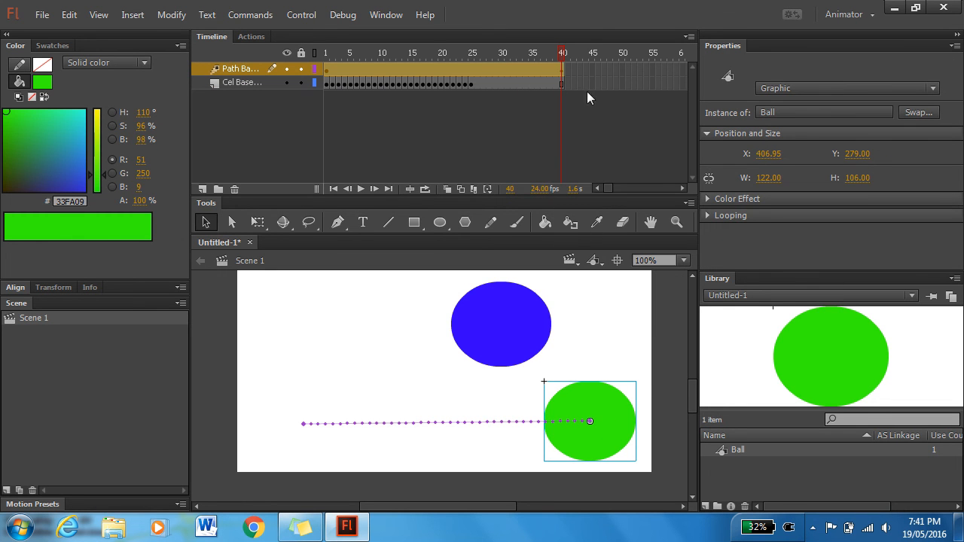
right_click(659, 69)
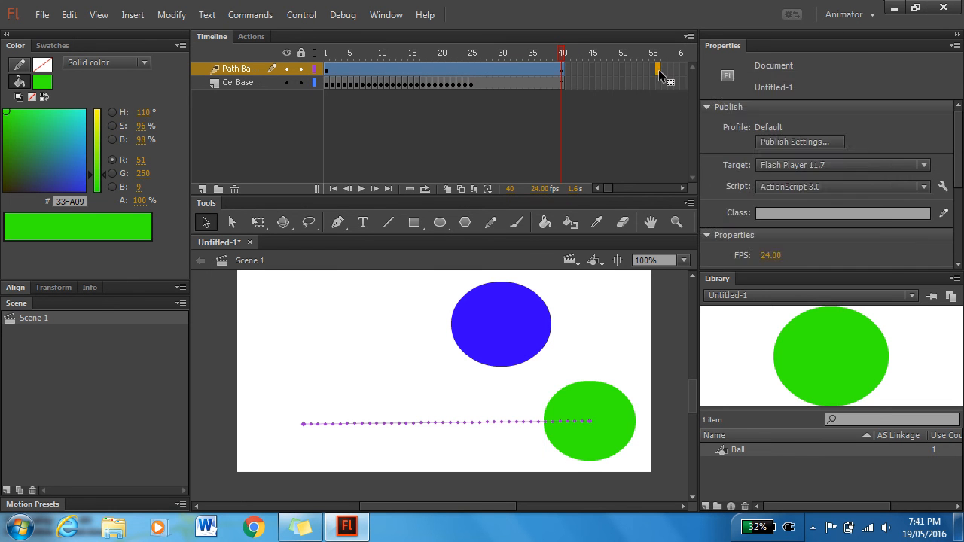
mouse_move(729, 198)
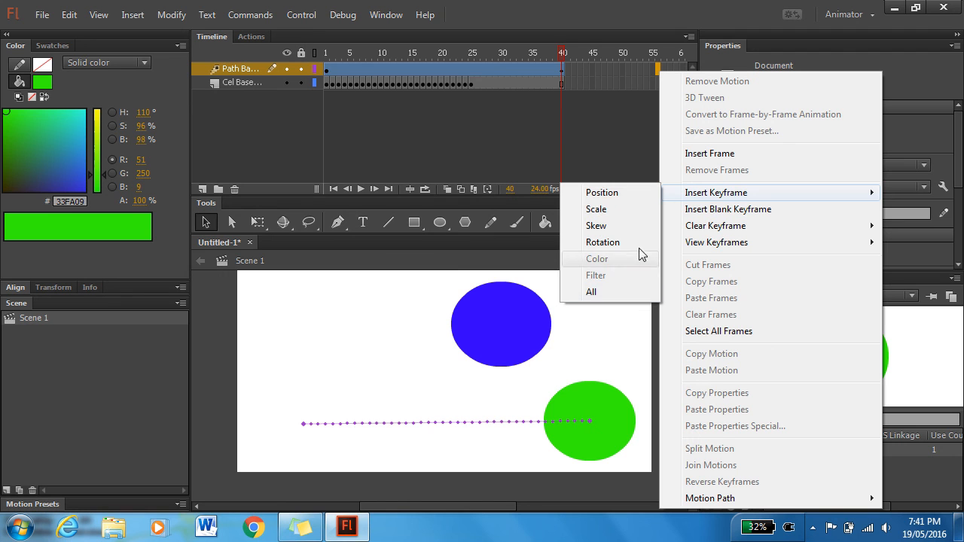
click(612, 292)
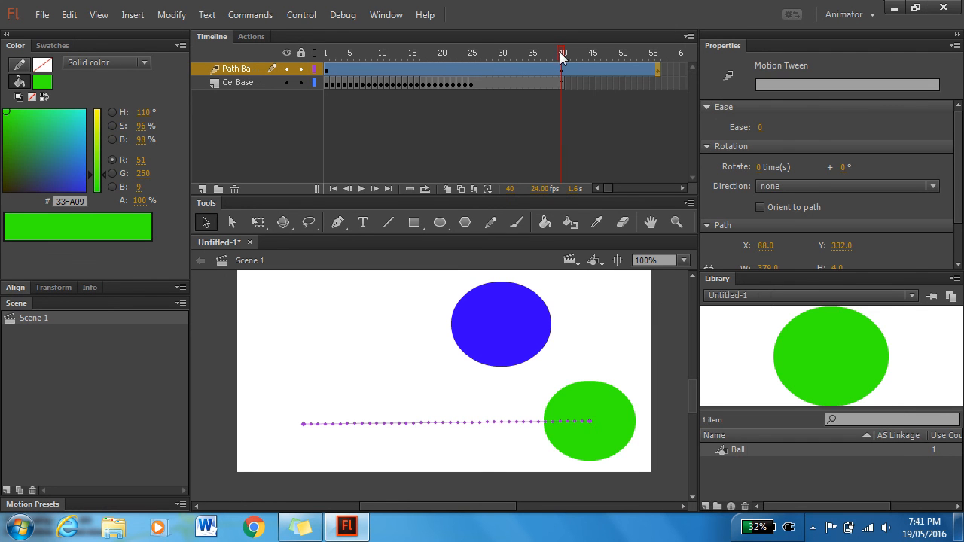
Step: At frame 56, move the Ball to about X 109, Y 111 in the stage's upper-left area
click(624, 55)
mouse_move(661, 56)
mouse_down()
mouse_move(561, 54)
mouse_move(650, 67)
mouse_up()
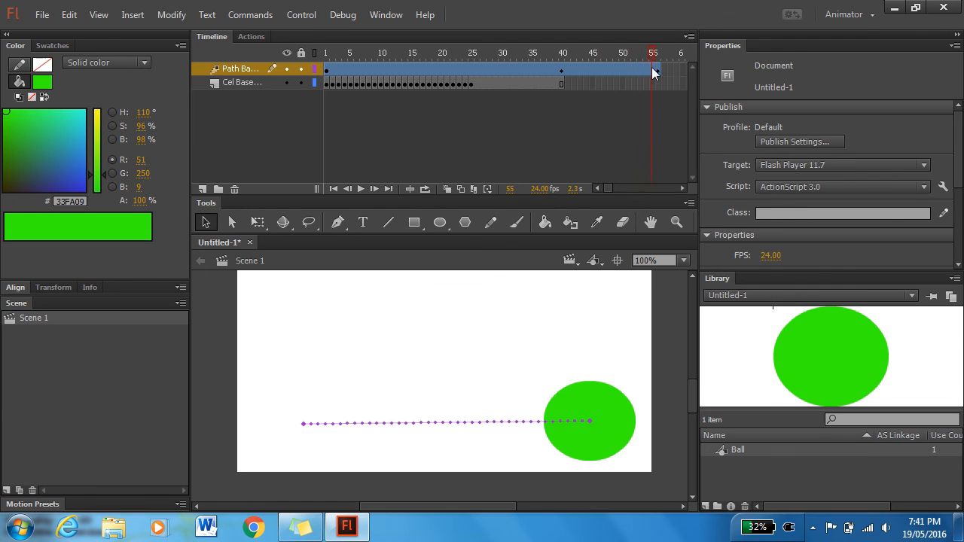
click(657, 69)
drag(625, 426, 396, 296)
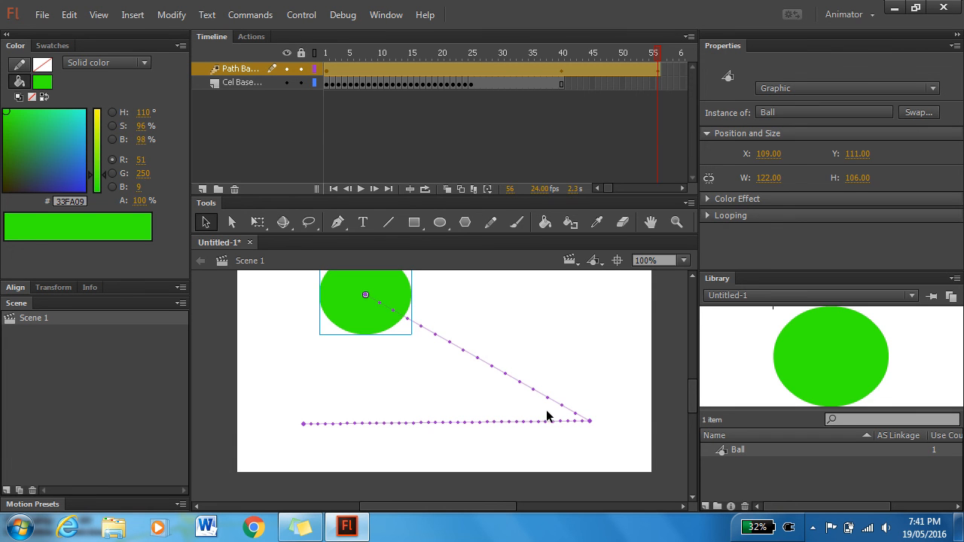
Step: Bend both straight segments of the Ball's motion path into curves and shift their shared corner point slightly outward to the lower right
drag(653, 53, 649, 83)
click(518, 68)
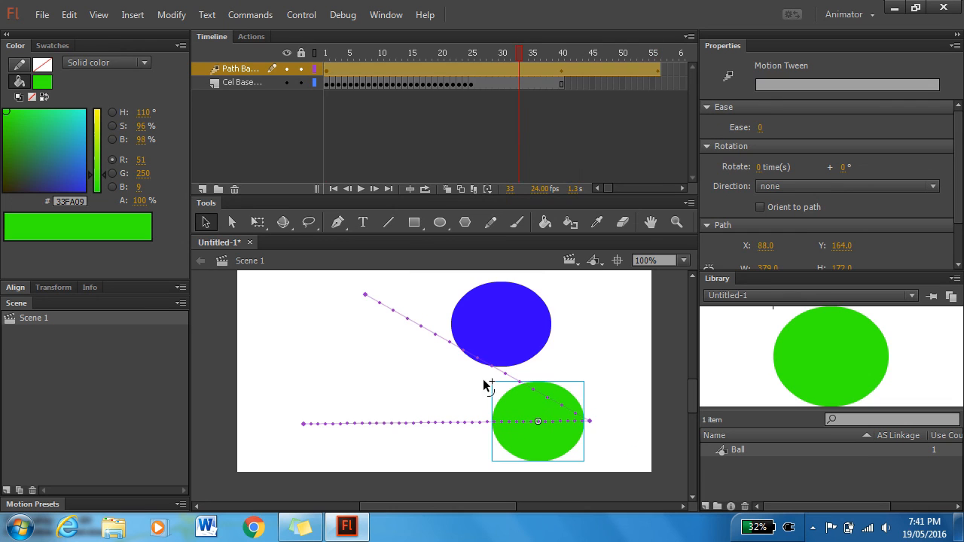
click(202, 221)
drag(436, 426, 413, 403)
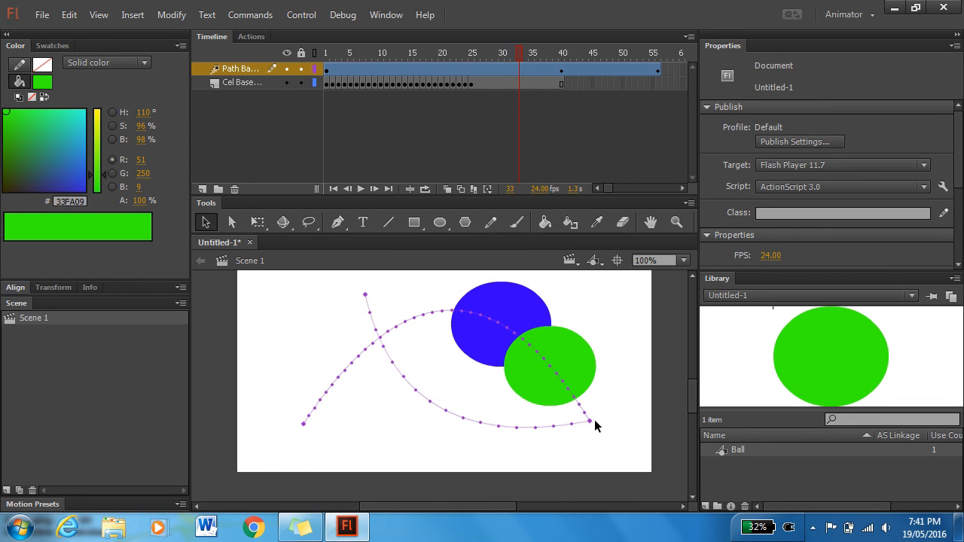
drag(591, 423, 418, 395)
drag(501, 429, 619, 436)
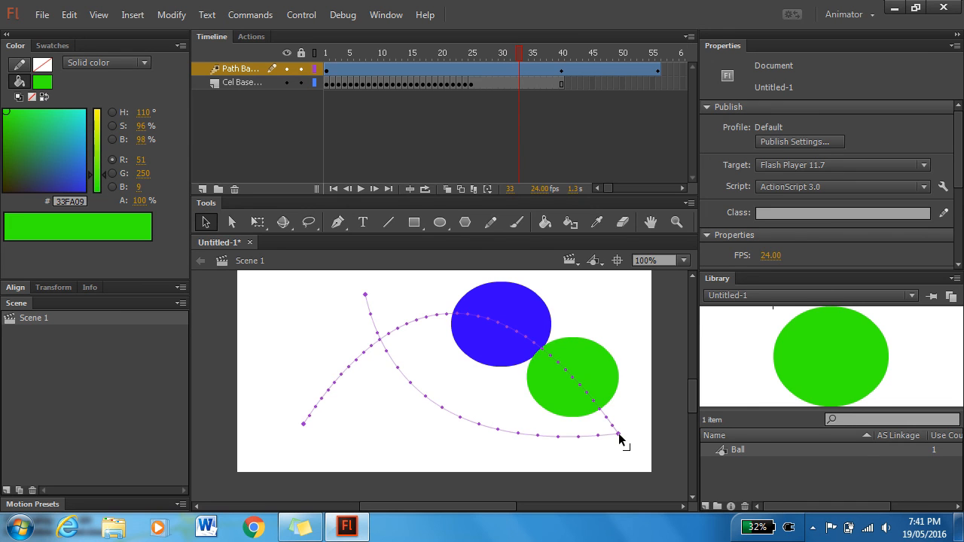
Step: Test the movie to watch both animations, close the preview, and scrub through the timeline
key(ctrl+Return)
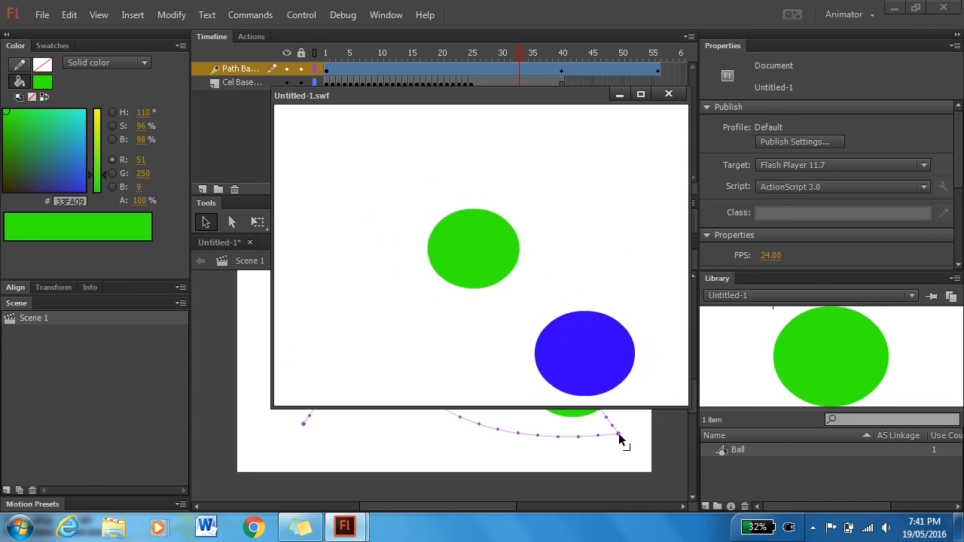
click(669, 94)
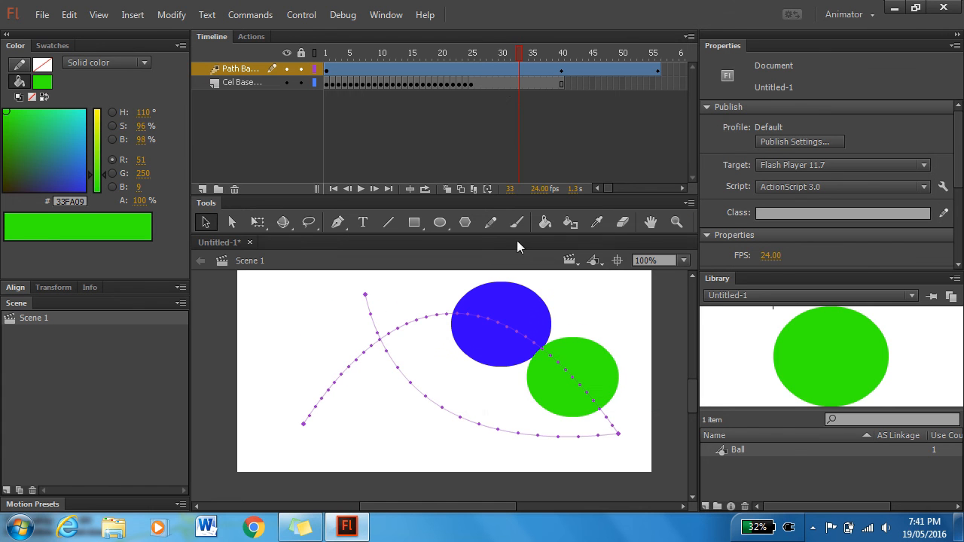
mouse_move(520, 51)
mouse_down()
mouse_move(322, 47)
mouse_move(502, 52)
mouse_up()
drag(586, 70, 437, 60)
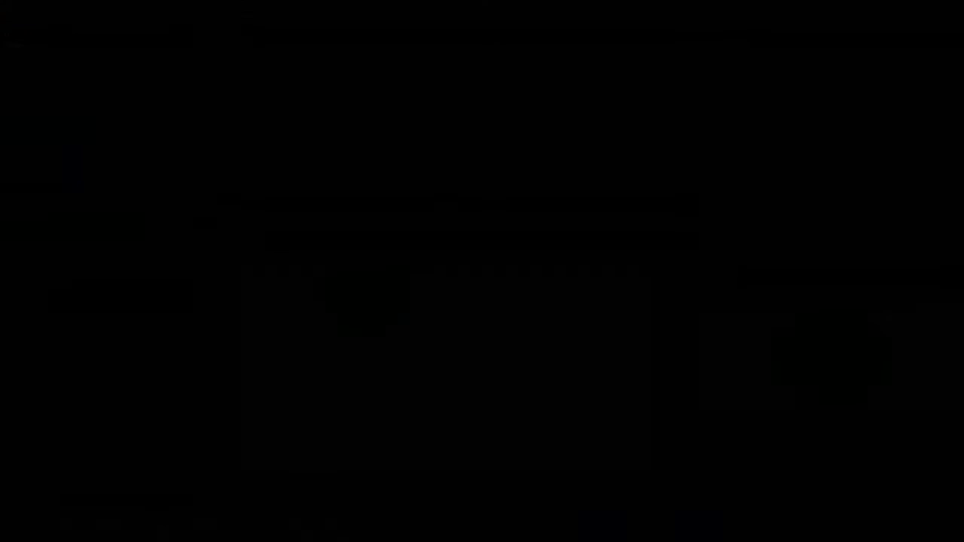